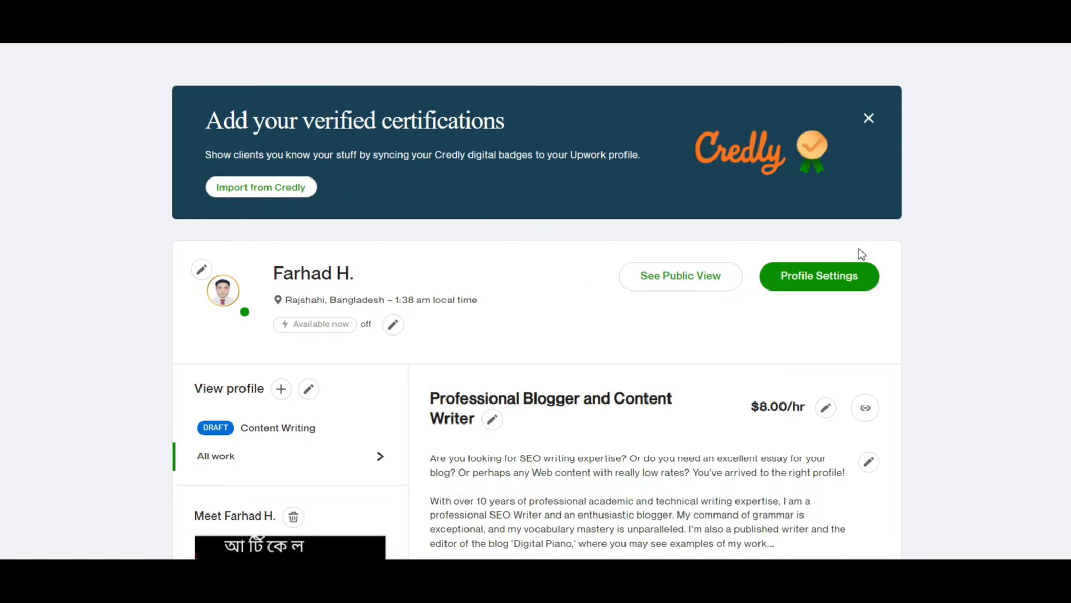
# Step: Look through the freelancer profile, from the title and rate to portfolio, skills, testimonials, certifications and employment history
pyautogui.scroll(-5, 493, 166)
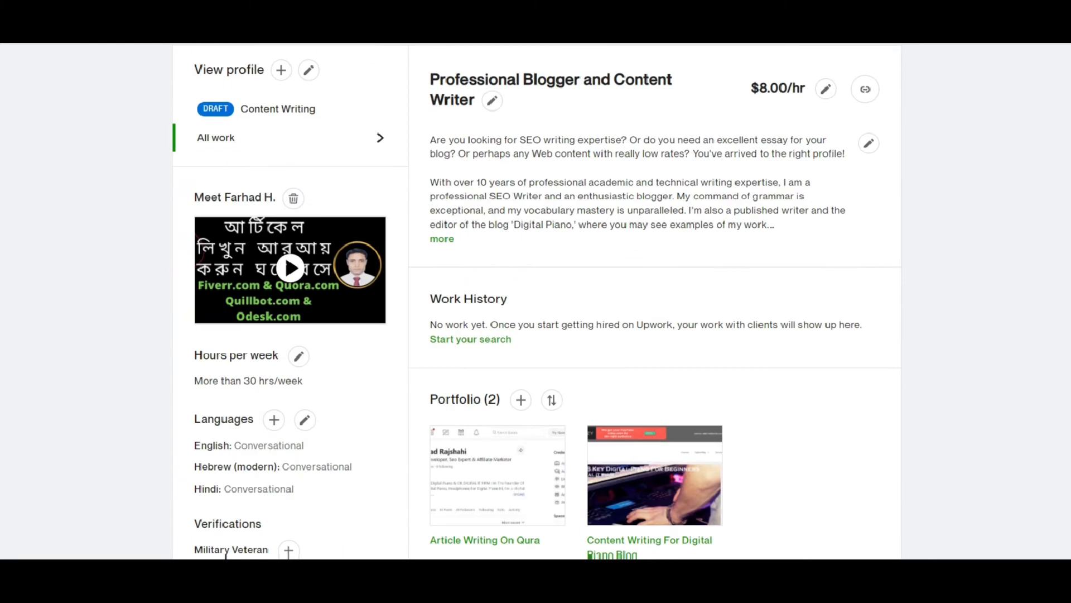
pyautogui.scroll(2, 494, 167)
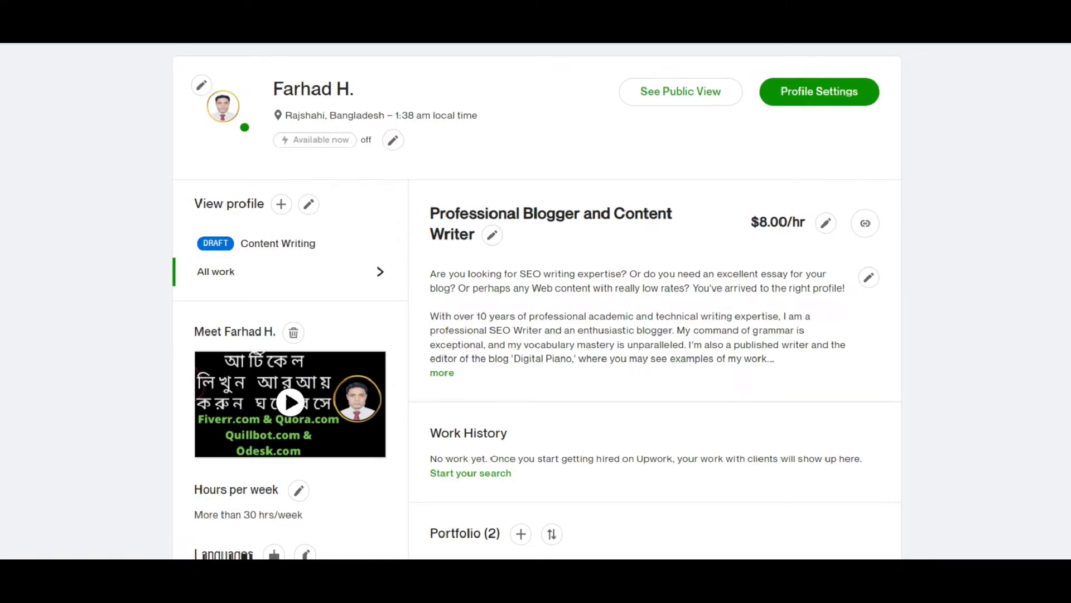
pyautogui.scroll(-3, 526, 211)
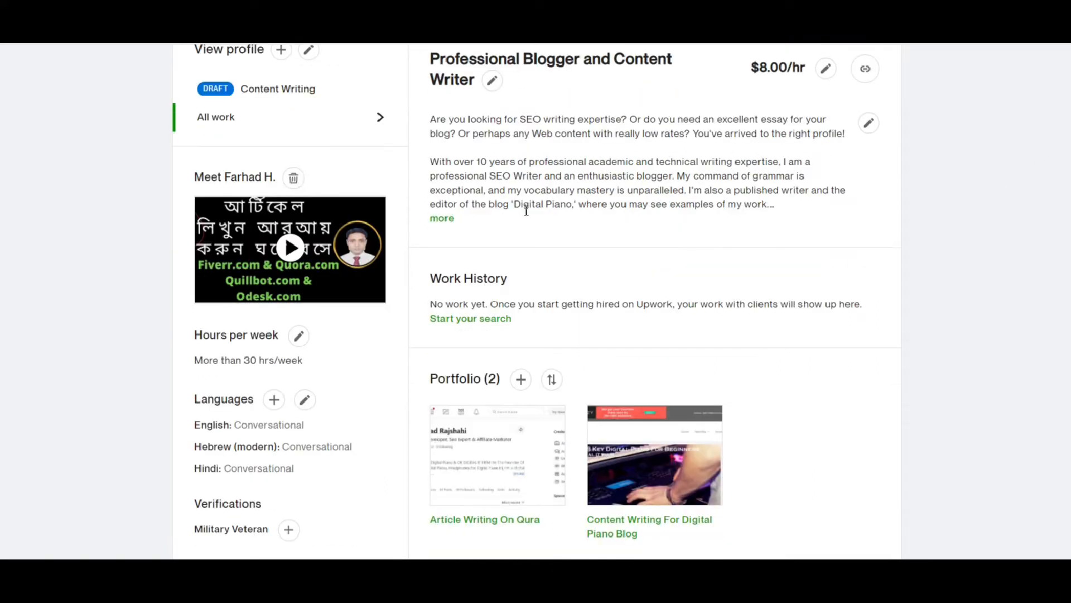
pyautogui.scroll(-4, 536, 290)
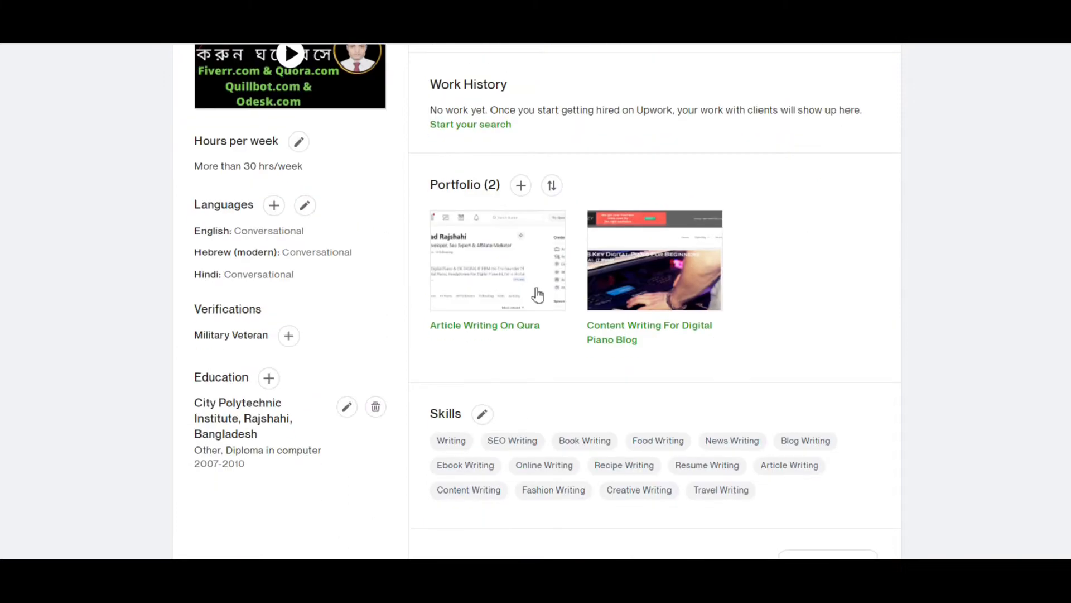
pyautogui.moveTo(647, 267)
pyautogui.scroll(-5, 441, 438)
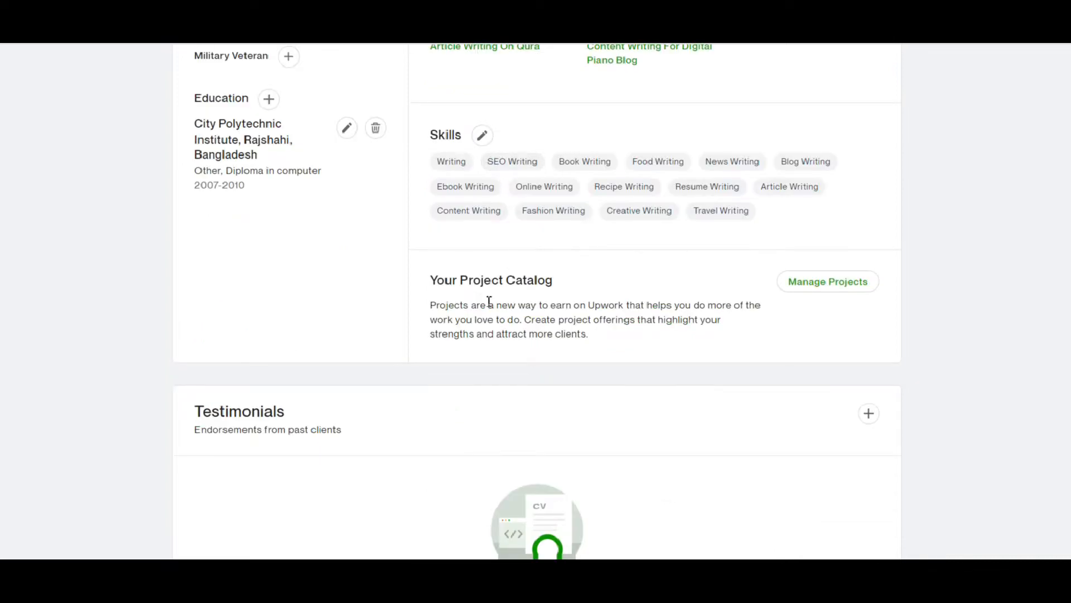
pyautogui.scroll(-10, 1066, 339)
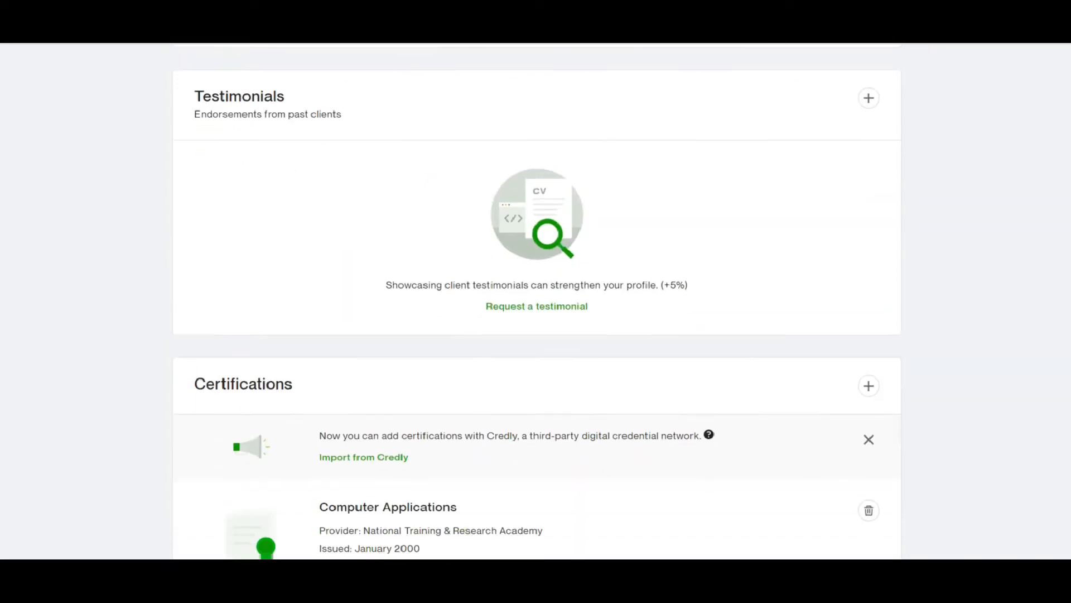
pyautogui.scroll(-11, 536, 302)
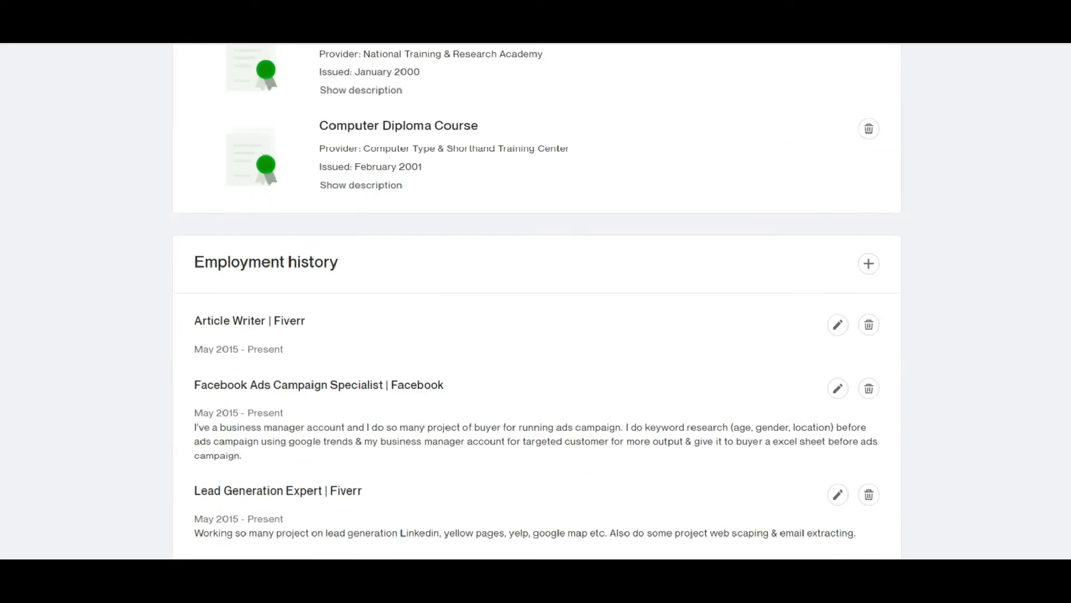
pyautogui.scroll(20, 537, 302)
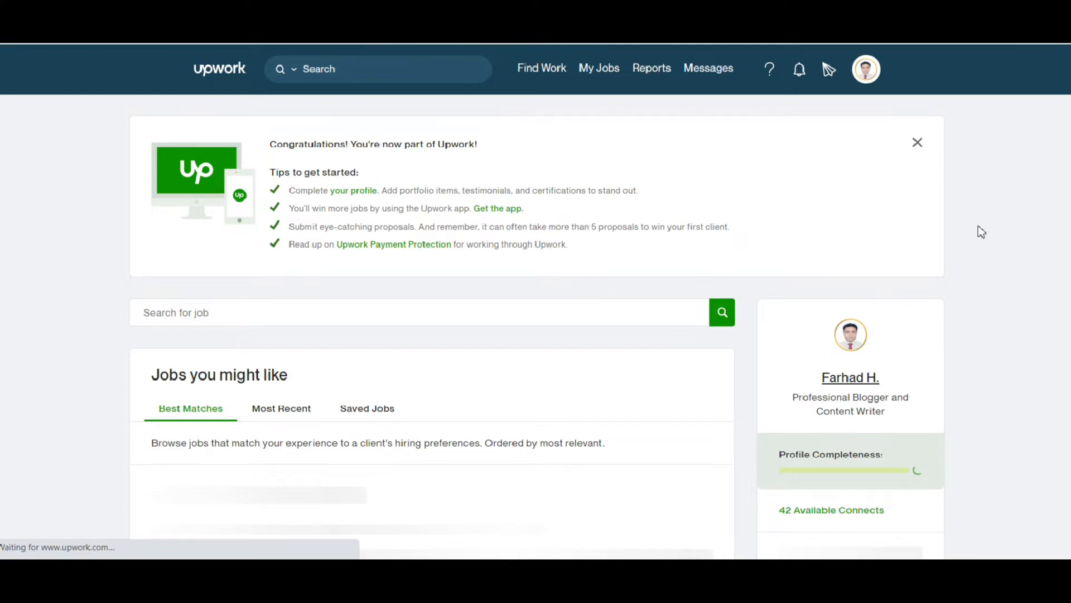
# Step: Look over the job feed on the home page and open My Project Dashboard
pyautogui.scroll(-5, 536, 301)
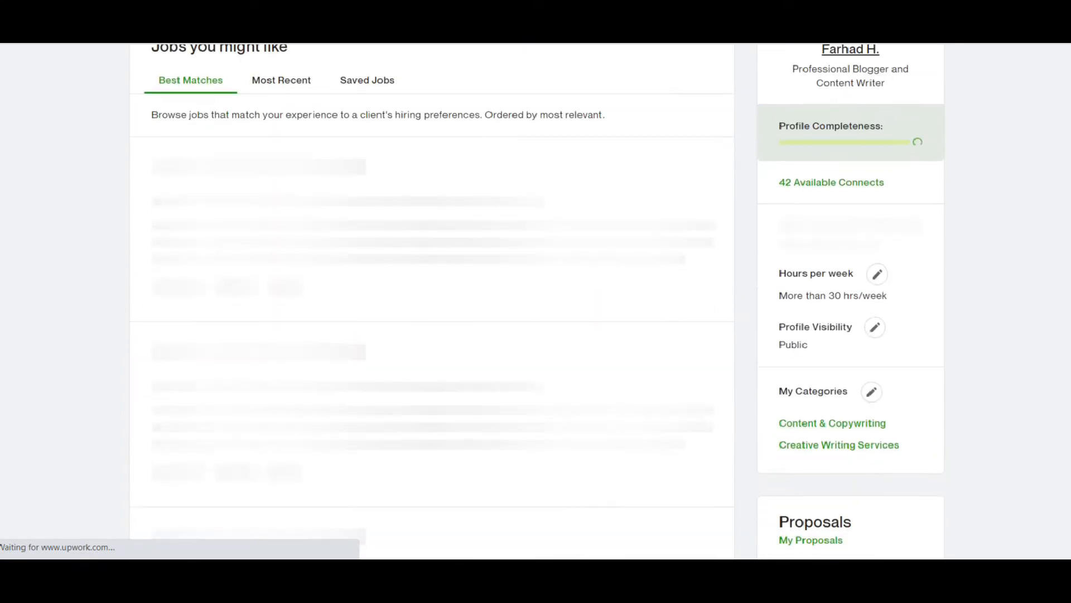
pyautogui.scroll(5, 536, 302)
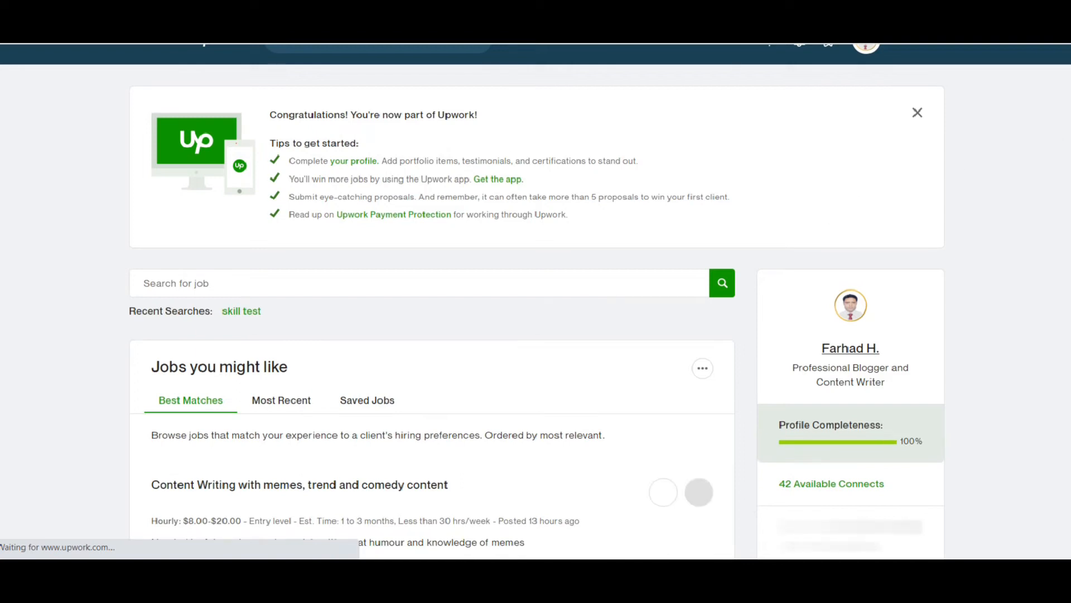
pyautogui.scroll(1, 530, 157)
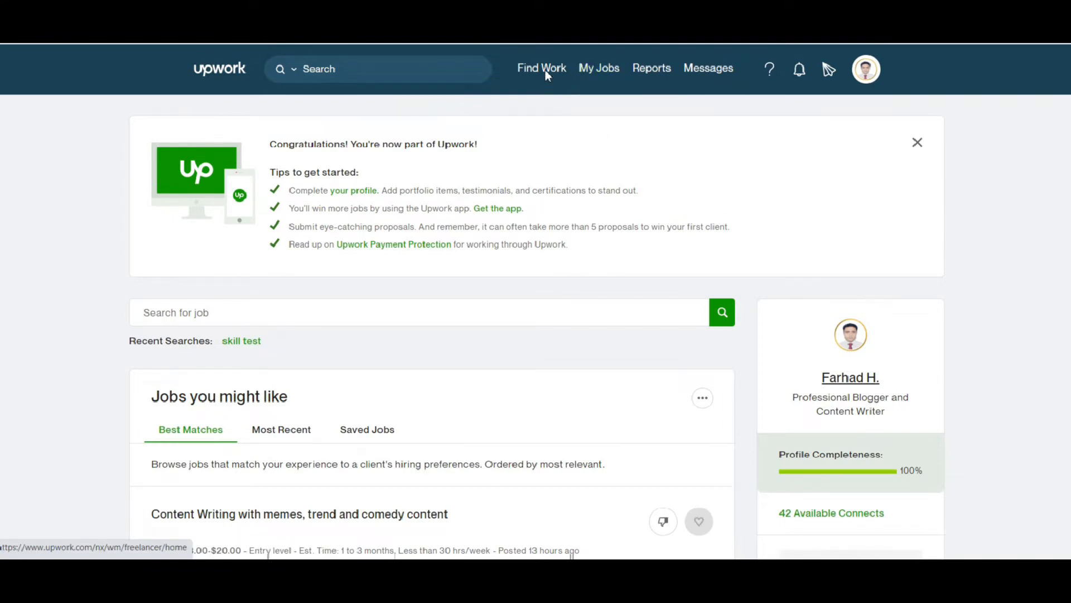
pyautogui.moveTo(555, 75)
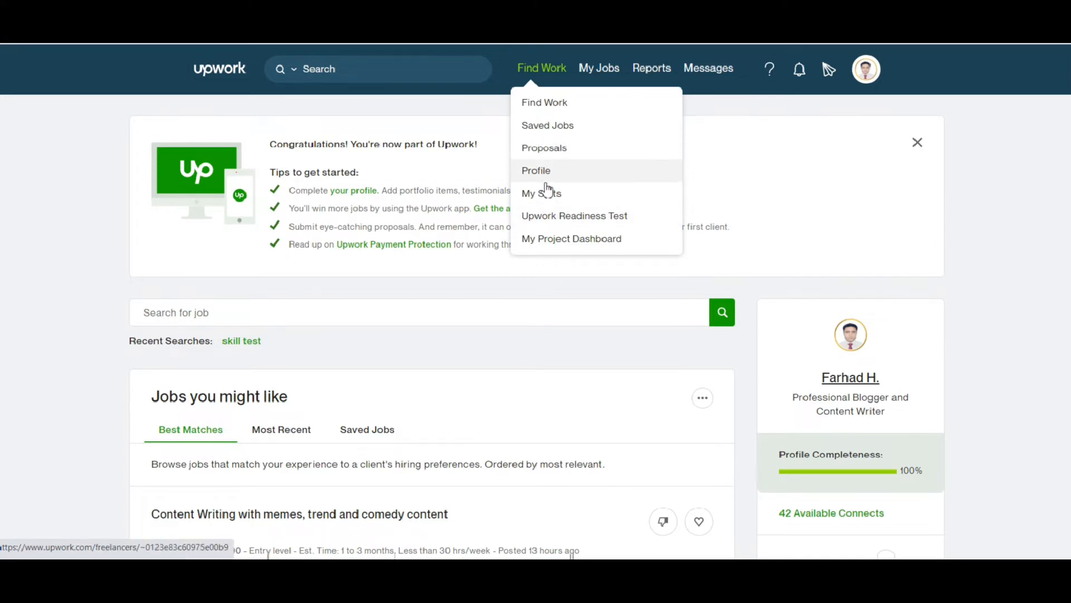
pyautogui.click(553, 244)
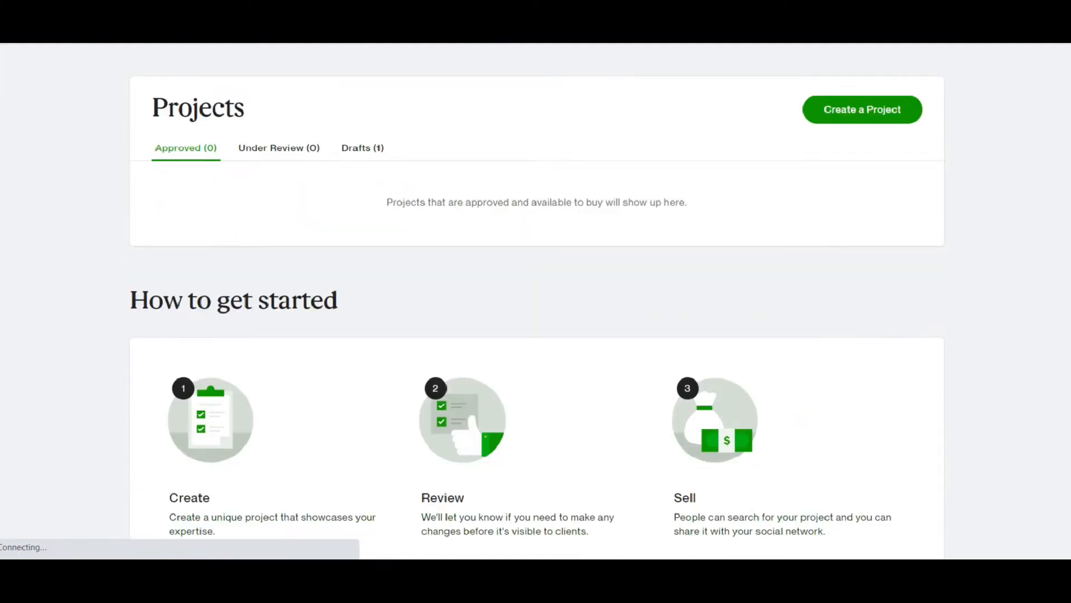
# Step: Look through the getting-started and Project Catalog guidance on the Projects page and open the draft project
pyautogui.scroll(-2, 536, 302)
pyautogui.scroll(3, 535, 302)
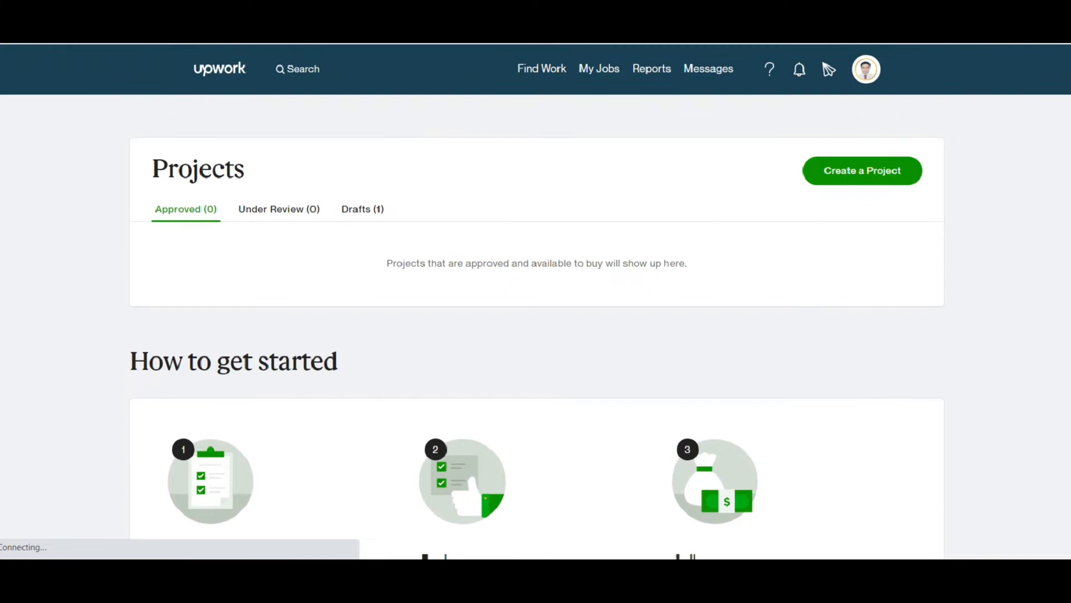
pyautogui.scroll(-5, 536, 302)
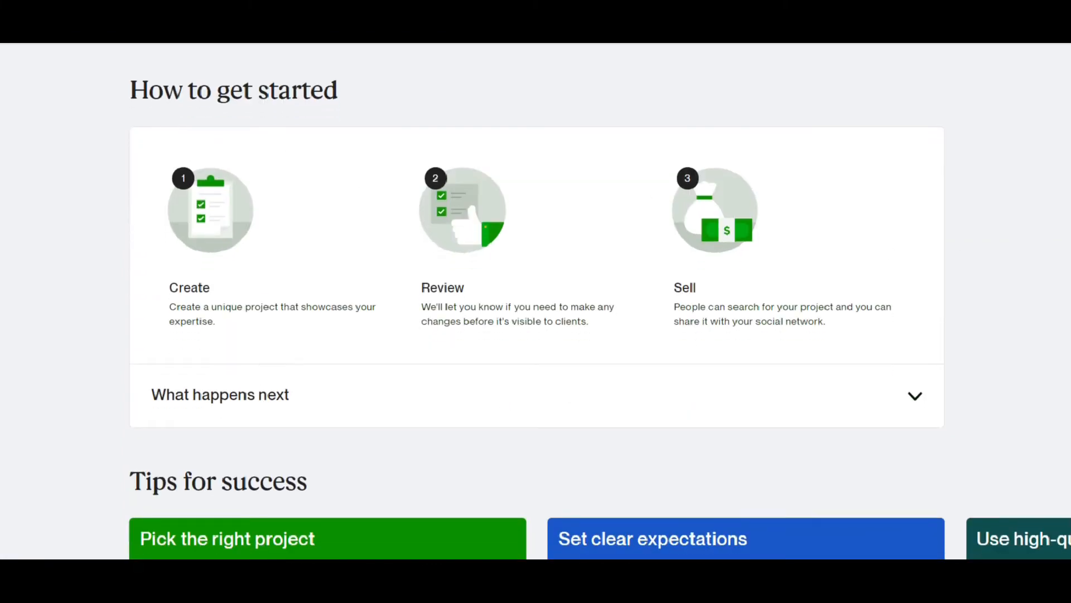
pyautogui.scroll(3, 536, 302)
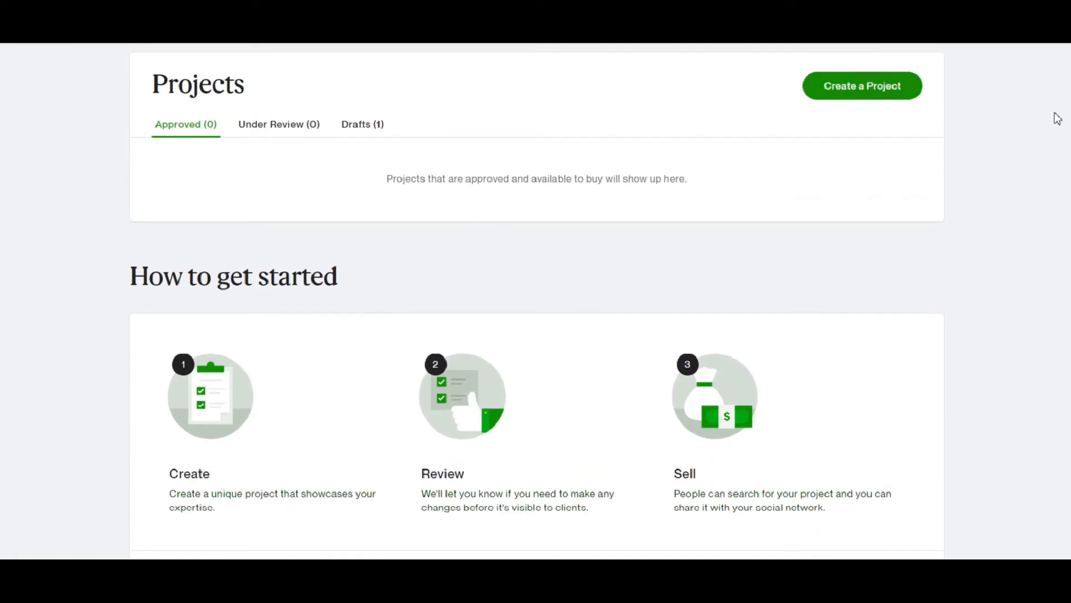
pyautogui.scroll(-15, 535, 301)
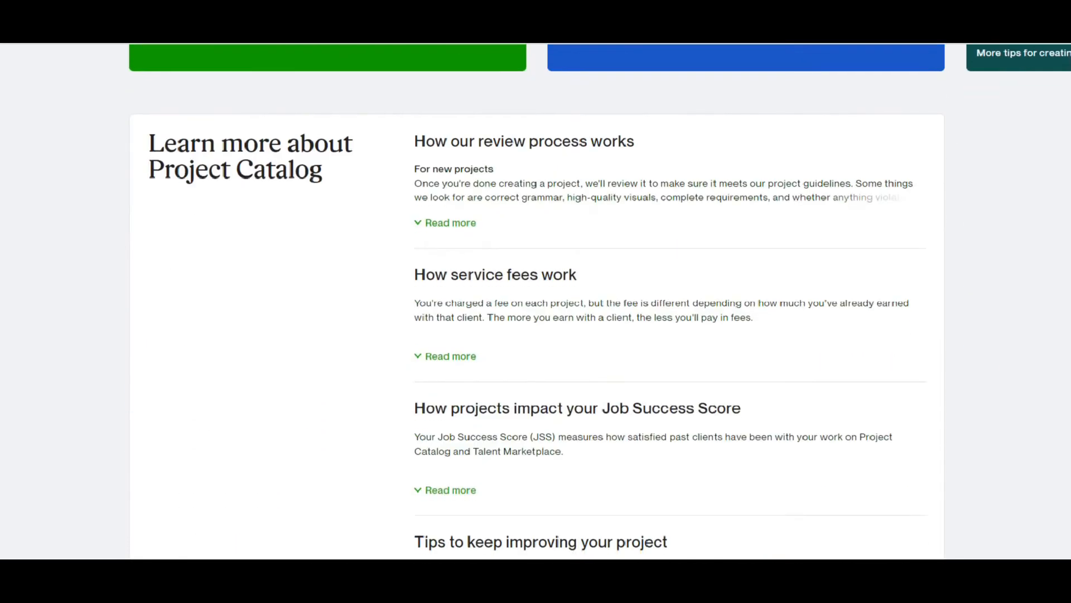
pyautogui.scroll(13, 536, 302)
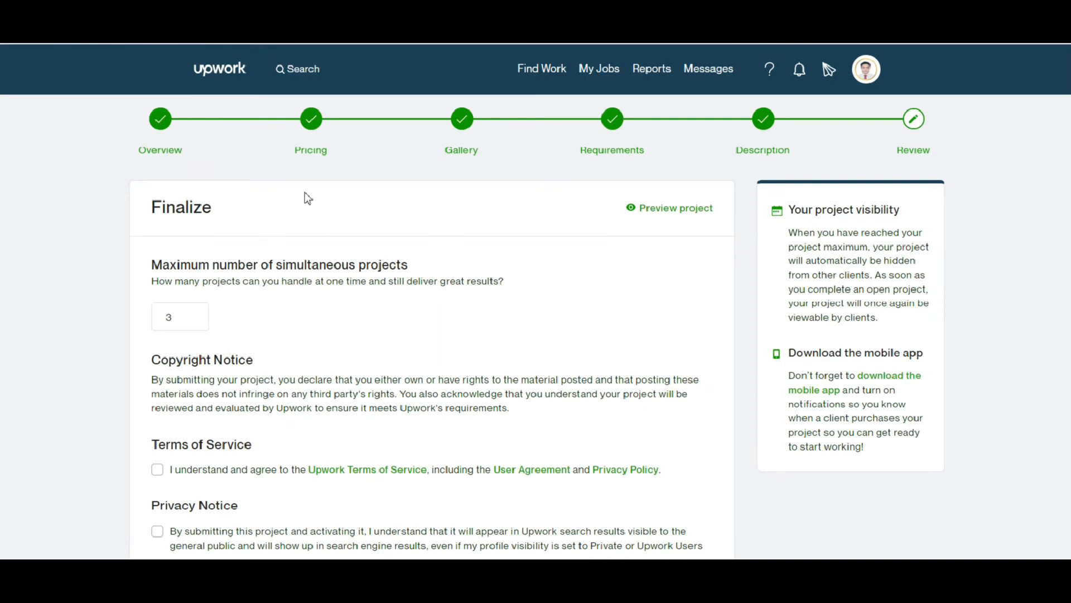
# Step: Open the project's Overview stage and compare its title wording with the example titles
pyautogui.click(161, 119)
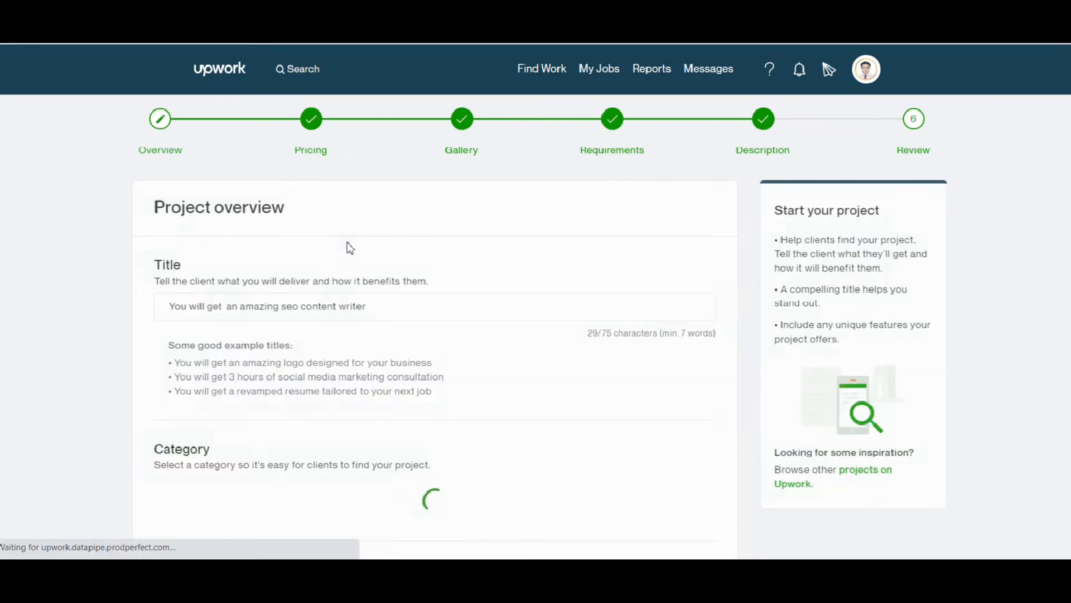
pyautogui.click(320, 311)
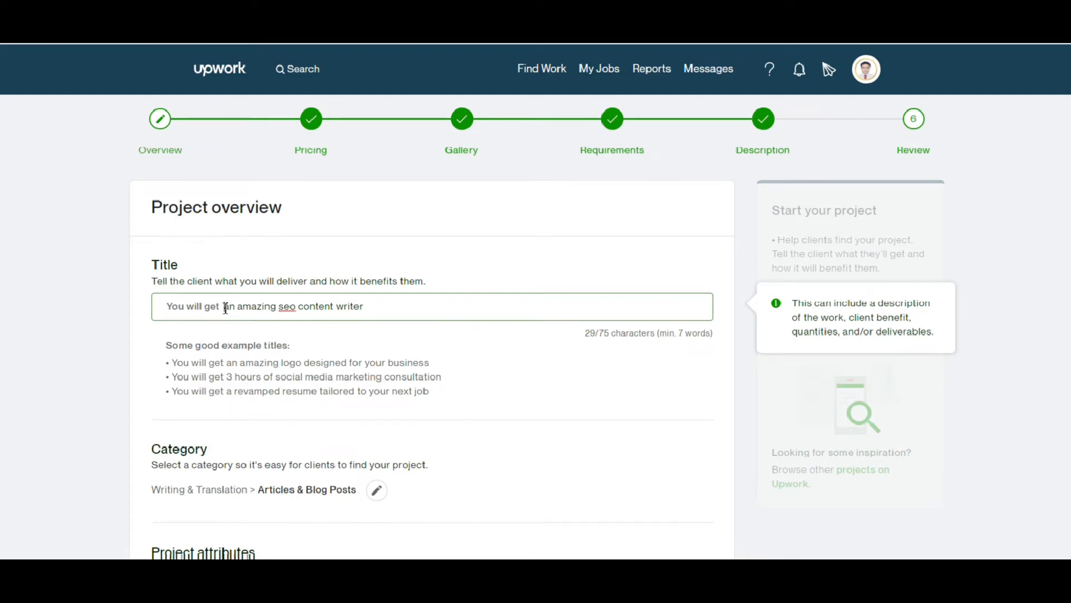
pyautogui.moveTo(224, 305); pyautogui.dragTo(381, 306)
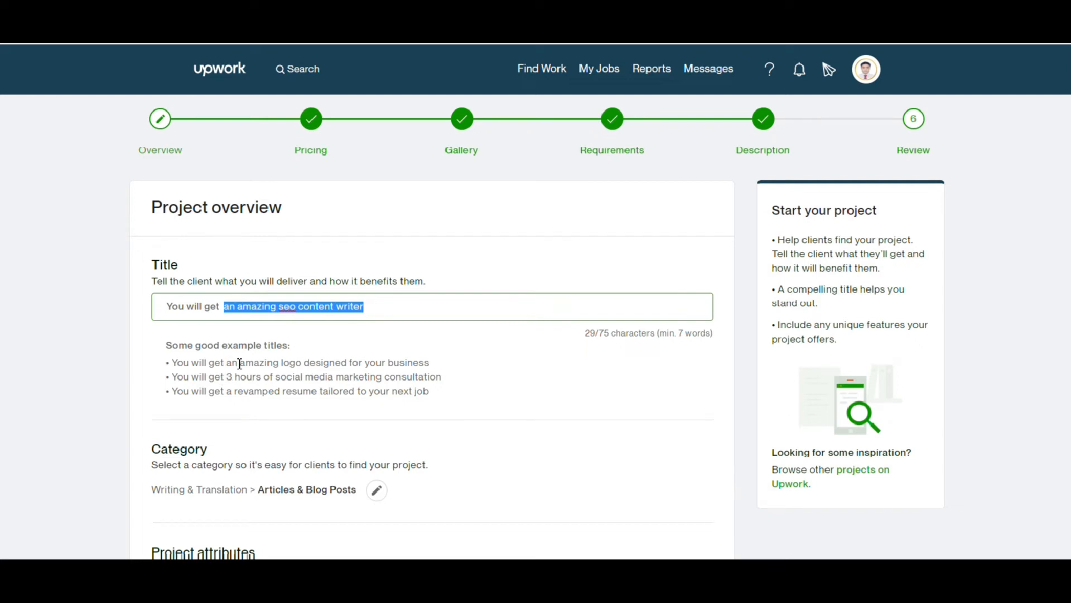
pyautogui.moveTo(242, 363); pyautogui.dragTo(425, 364)
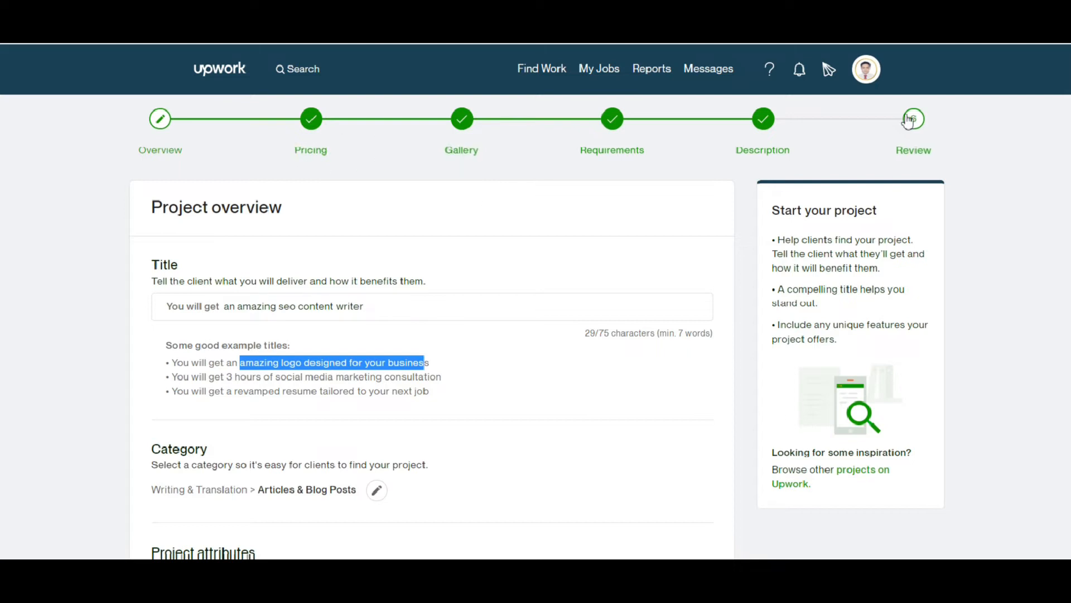
# Step: Open the project's category for editing and agree to the category change prompt
pyautogui.scroll(-5, 536, 301)
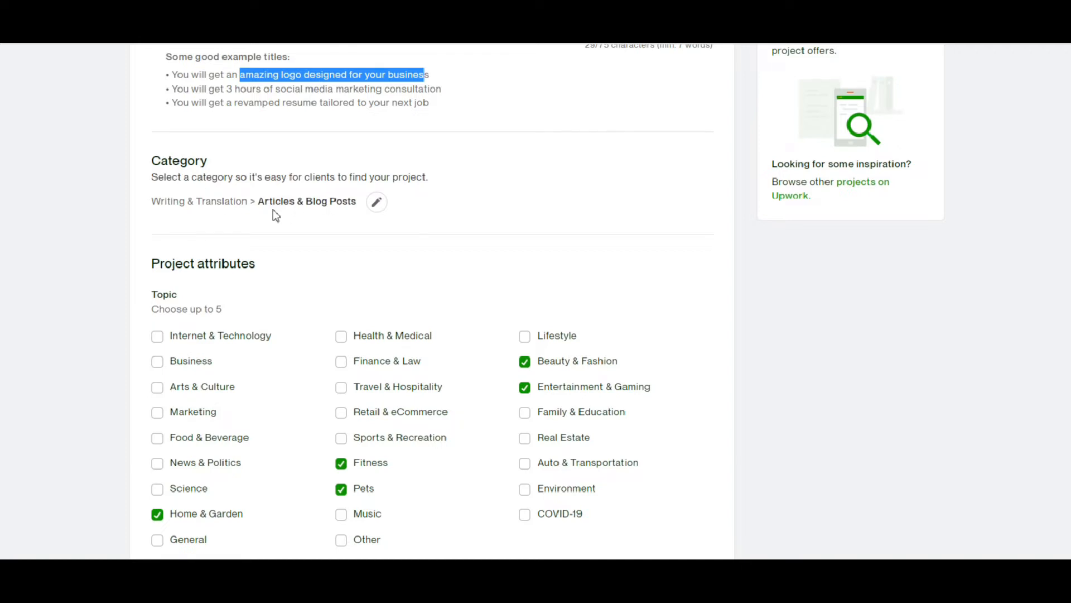
pyautogui.click(378, 208)
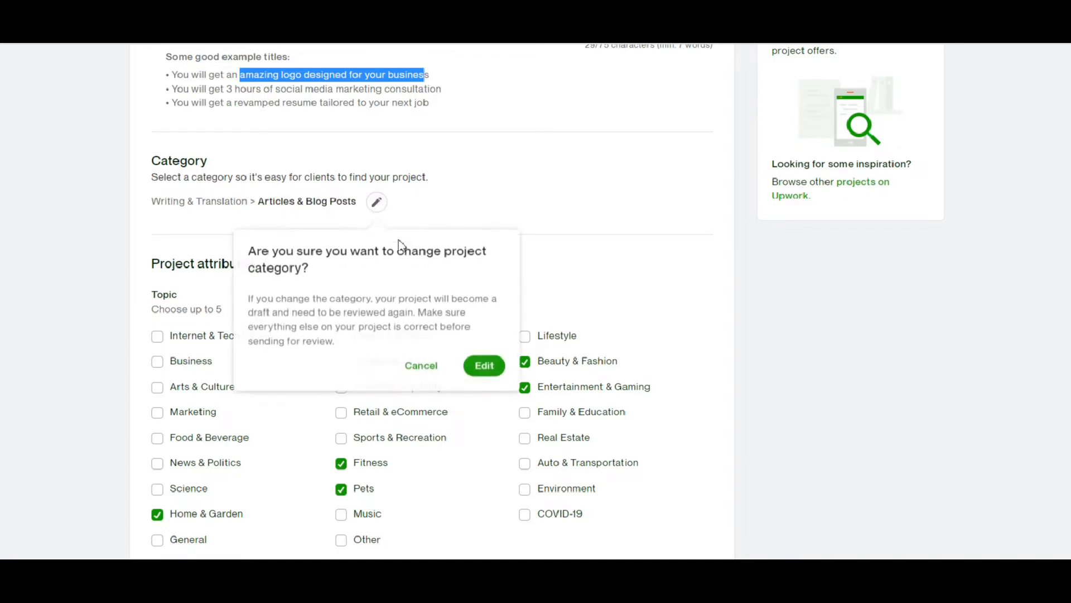
pyautogui.click(483, 364)
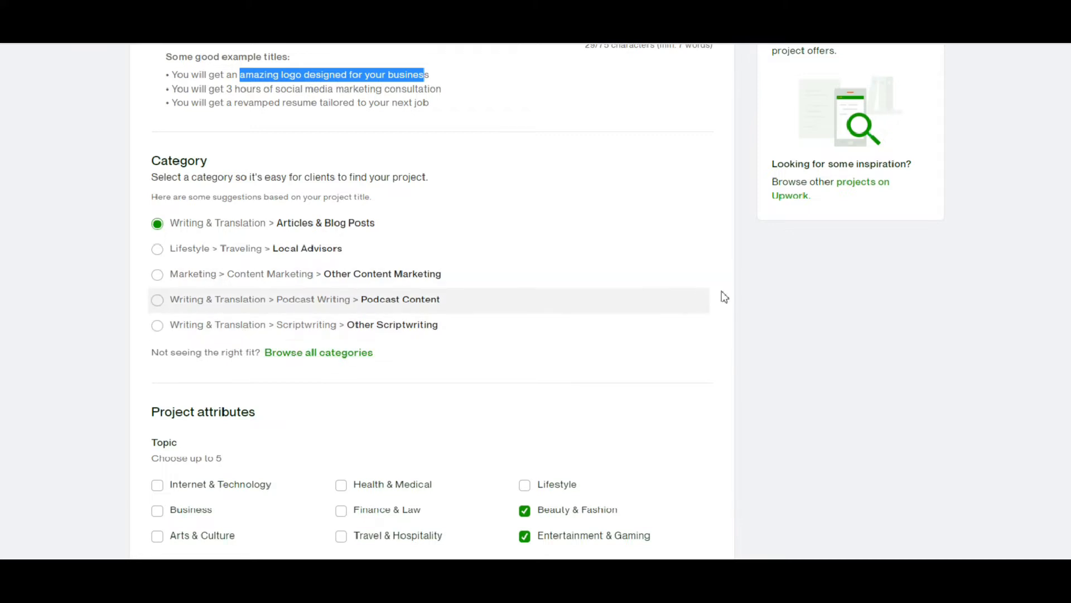
pyautogui.click(947, 252)
# Step: Examine the project's topic, language, tone and article type choices and its search tags
pyautogui.scroll(-5, 663, 240)
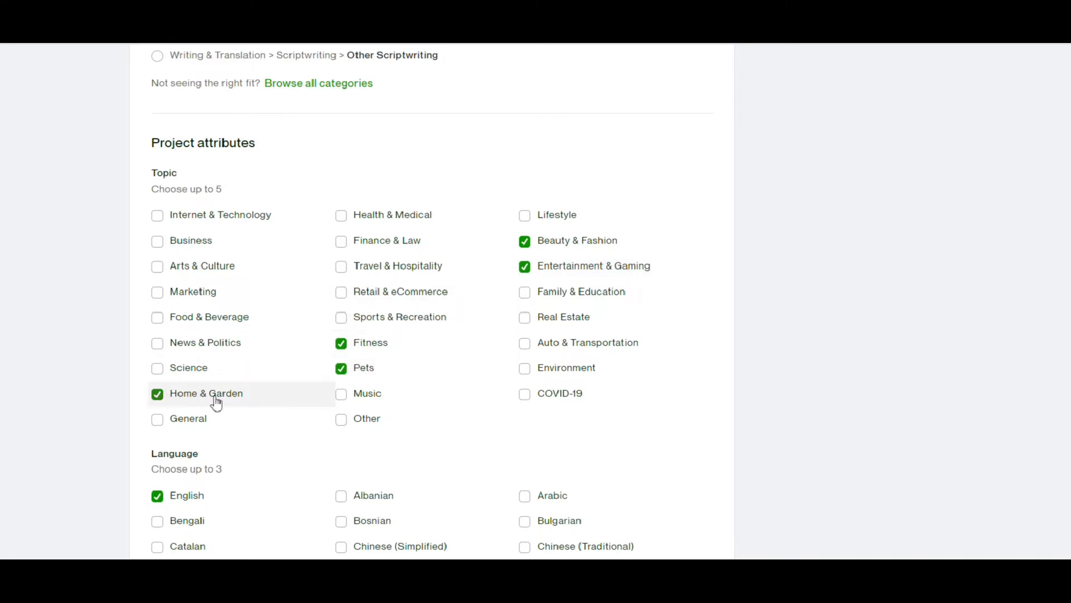
pyautogui.scroll(-5, 211, 151)
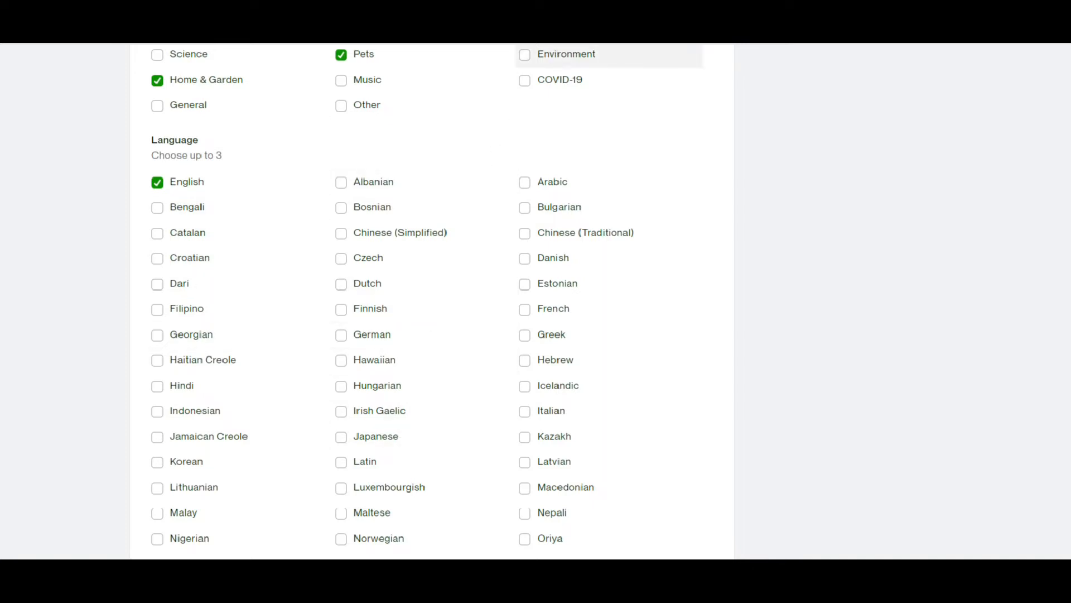
pyautogui.click(642, 12)
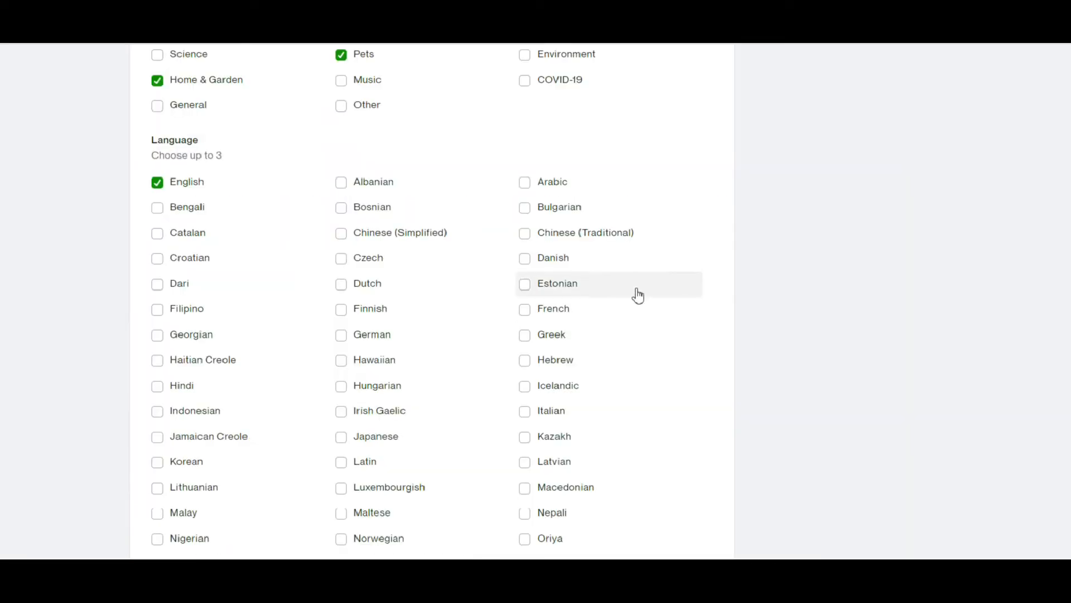
pyautogui.scroll(-4, 270, 234)
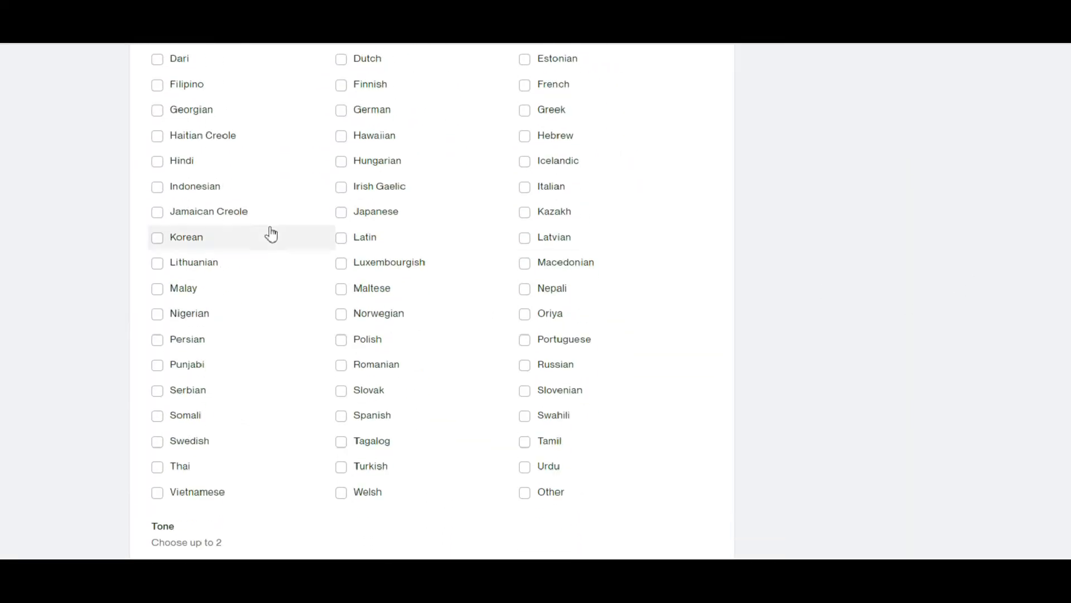
pyautogui.scroll(-7, 432, 302)
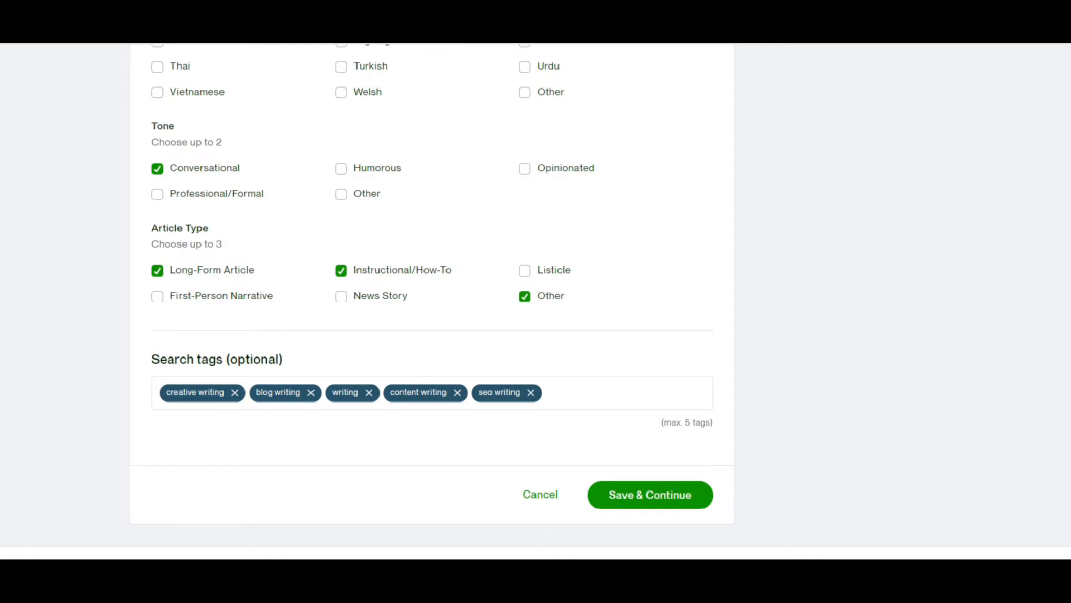
pyautogui.scroll(-3, 536, 298)
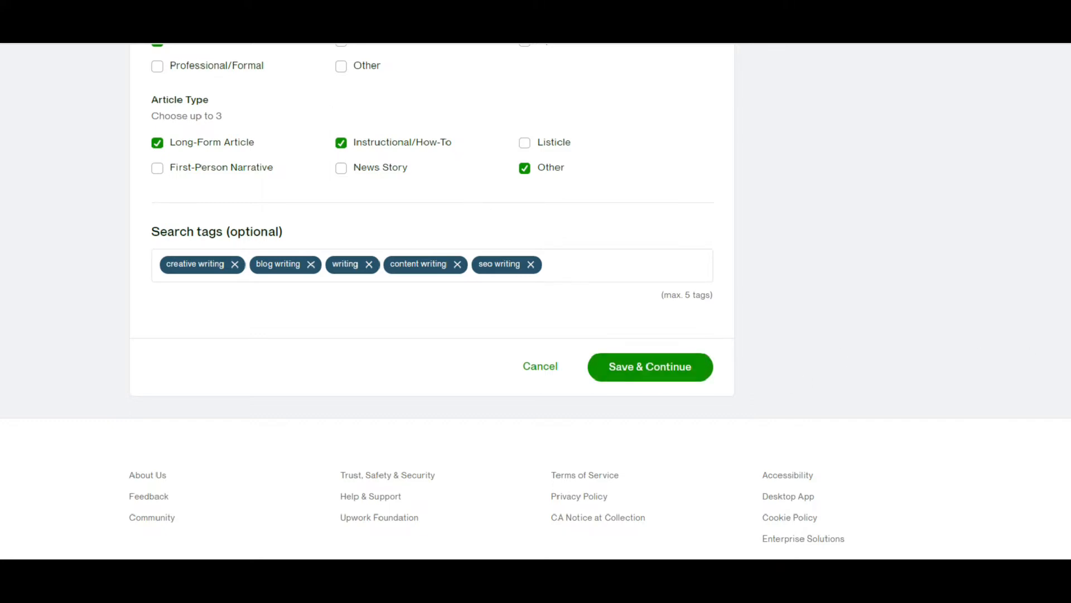
# Step: Open the project's Pricing stage and examine the Starter tier's custom title wording
pyautogui.scroll(20, 836, 98)
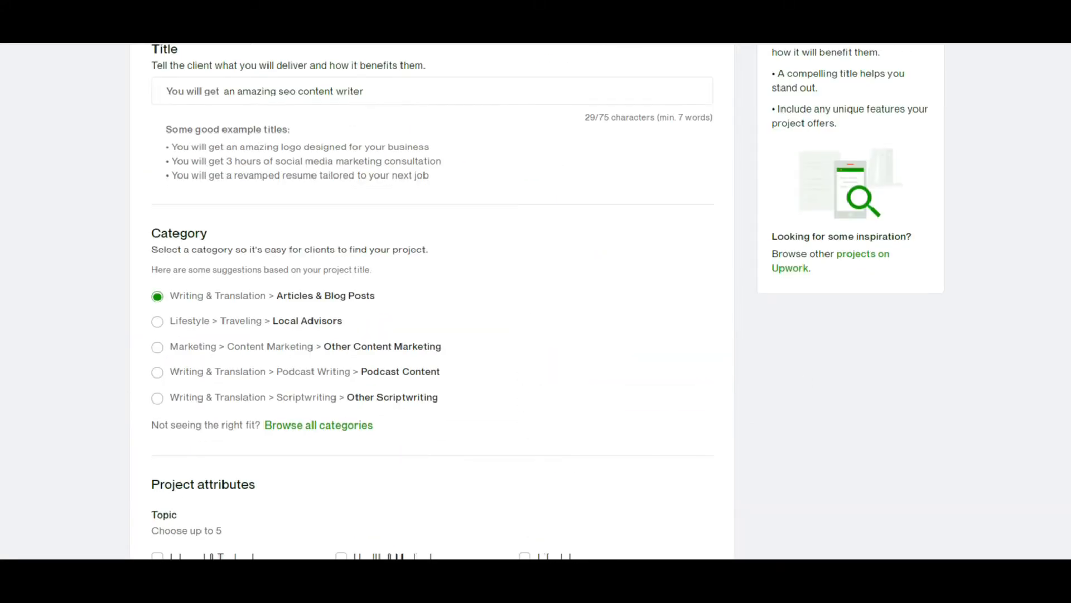
pyautogui.click(311, 119)
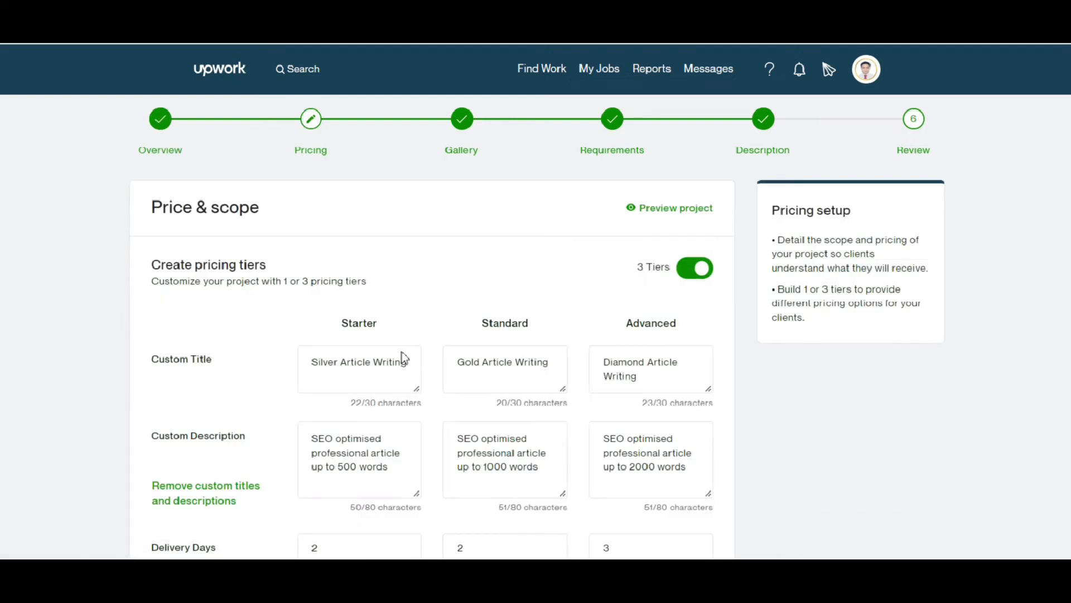
pyautogui.scroll(-3, 535, 302)
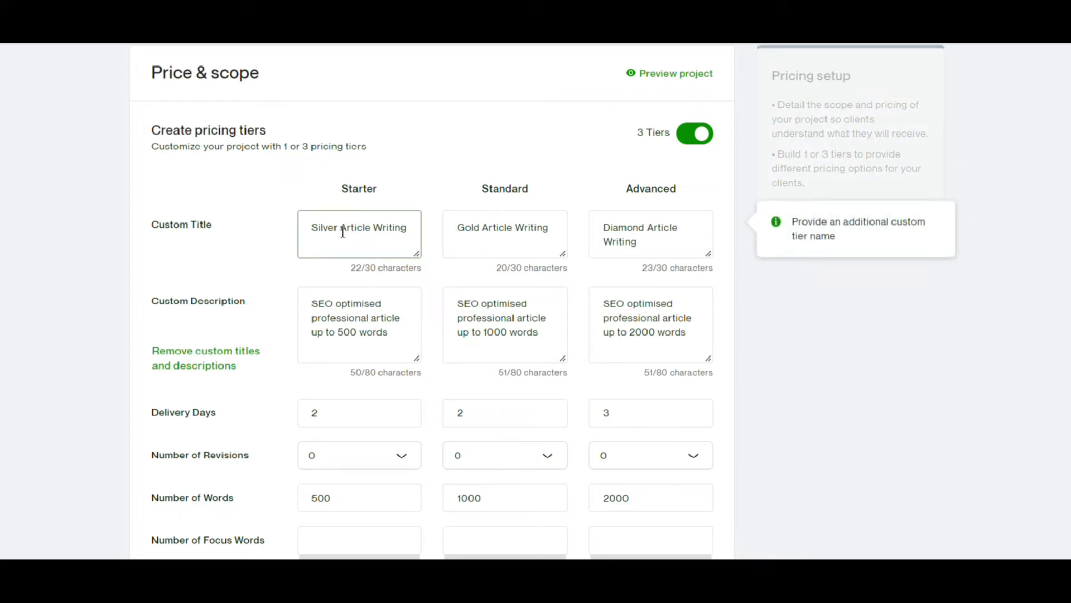
pyautogui.moveTo(343, 229); pyautogui.dragTo(408, 228)
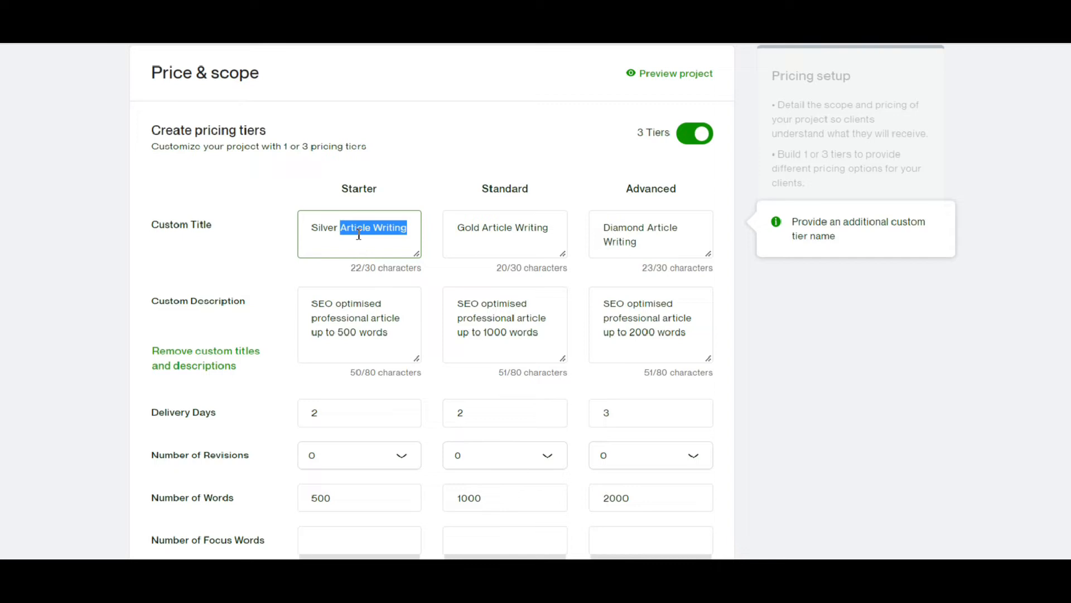
# Step: Compare the Starter tier's custom title and custom description wording in the pricing tiers
pyautogui.click(387, 230)
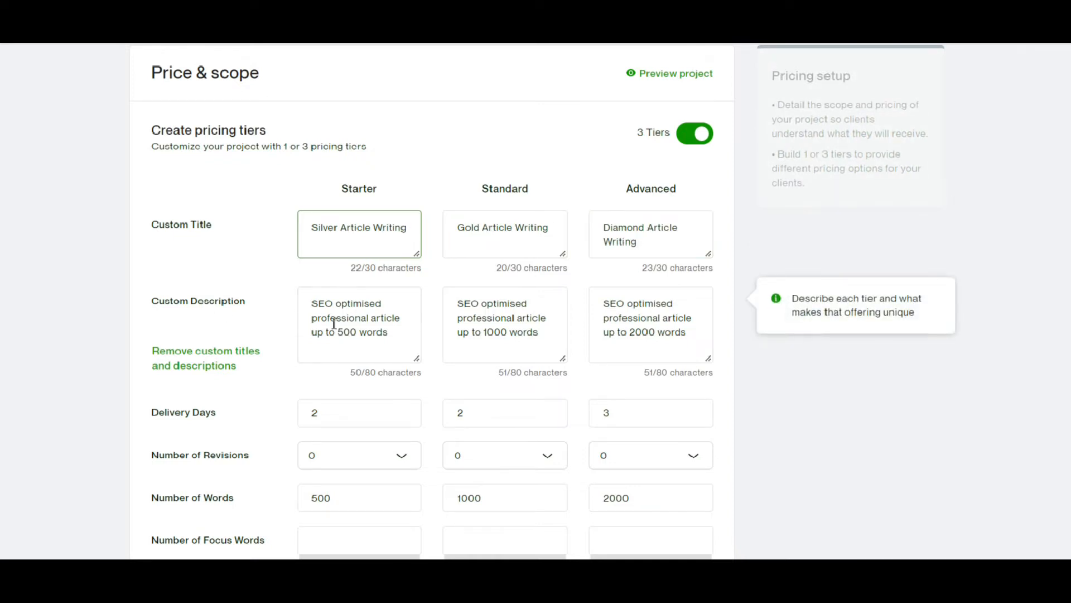
pyautogui.moveTo(311, 303); pyautogui.dragTo(353, 303)
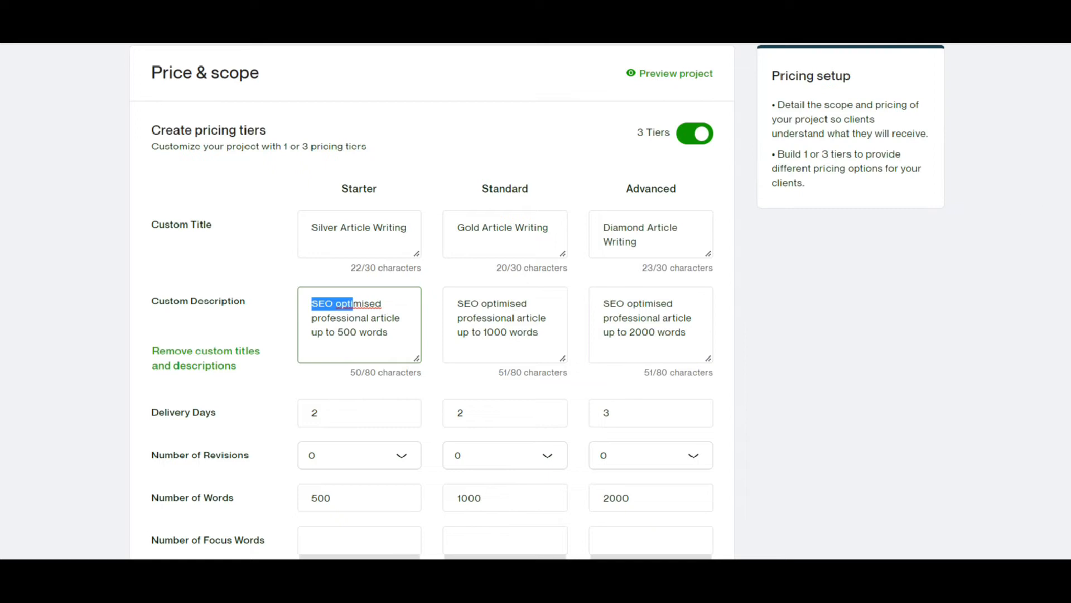
pyautogui.scroll(-3, 362, 302)
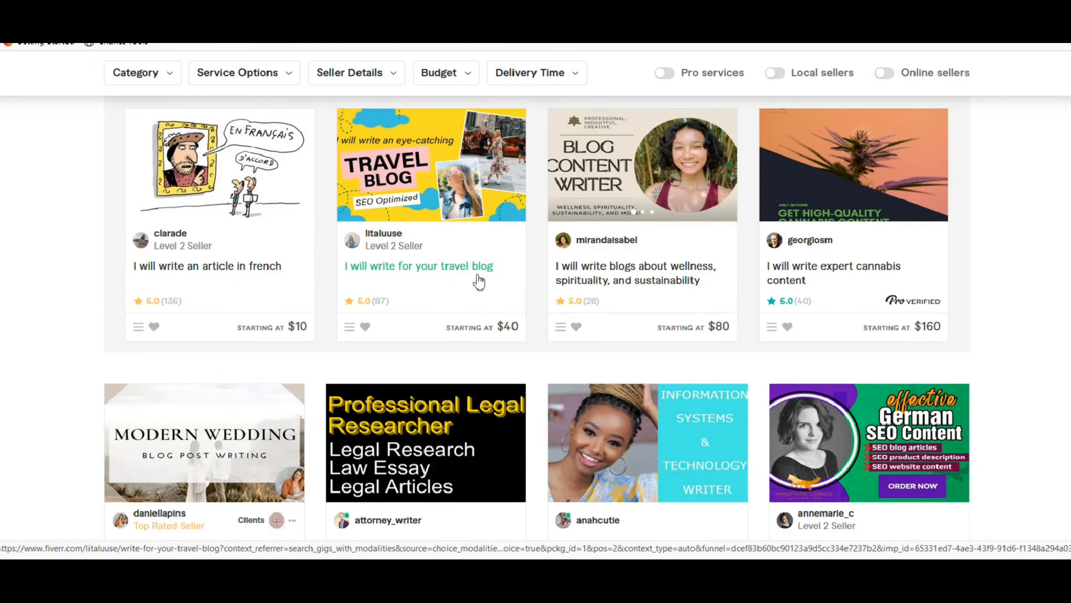
# Step: Switch to Fiverr, open the travel blog writing gig and read its package and gig description as a reference
pyautogui.click(479, 279)
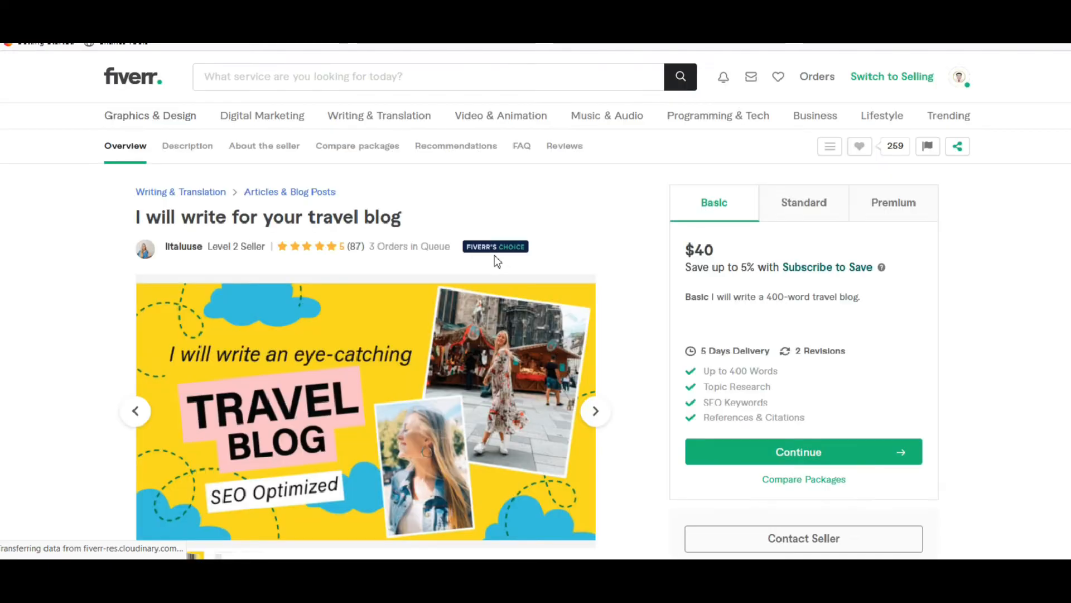
pyautogui.scroll(-7, 452, 333)
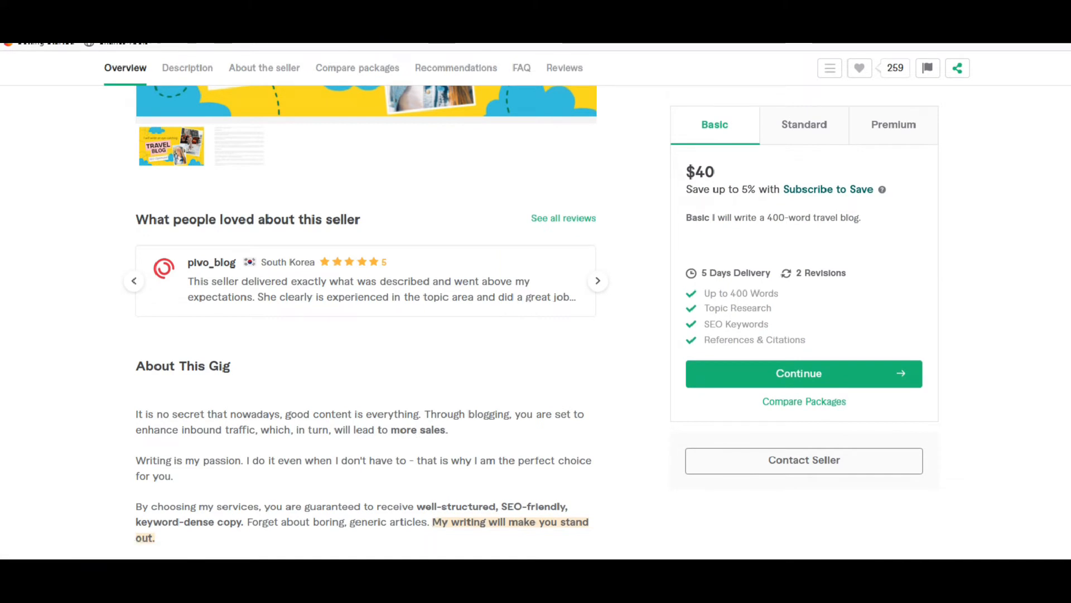
pyautogui.moveTo(434, 571)
pyautogui.click(434, 514)
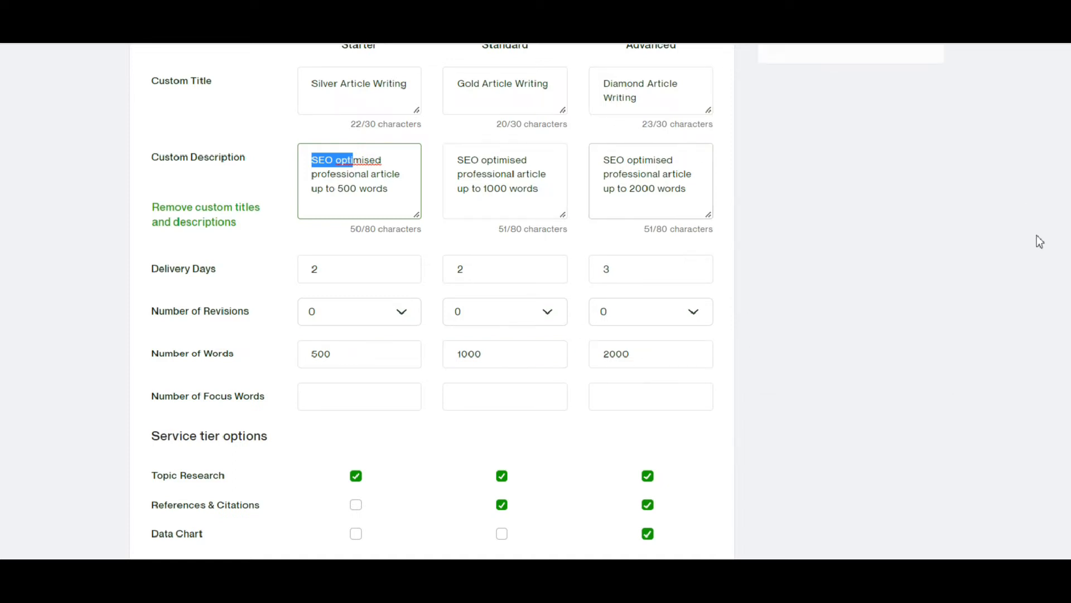
# Step: Examine the Upwork tiers' delivery days, revisions, word counts, service options, project prices and optional add-ons
pyautogui.scroll(-3, 432, 301)
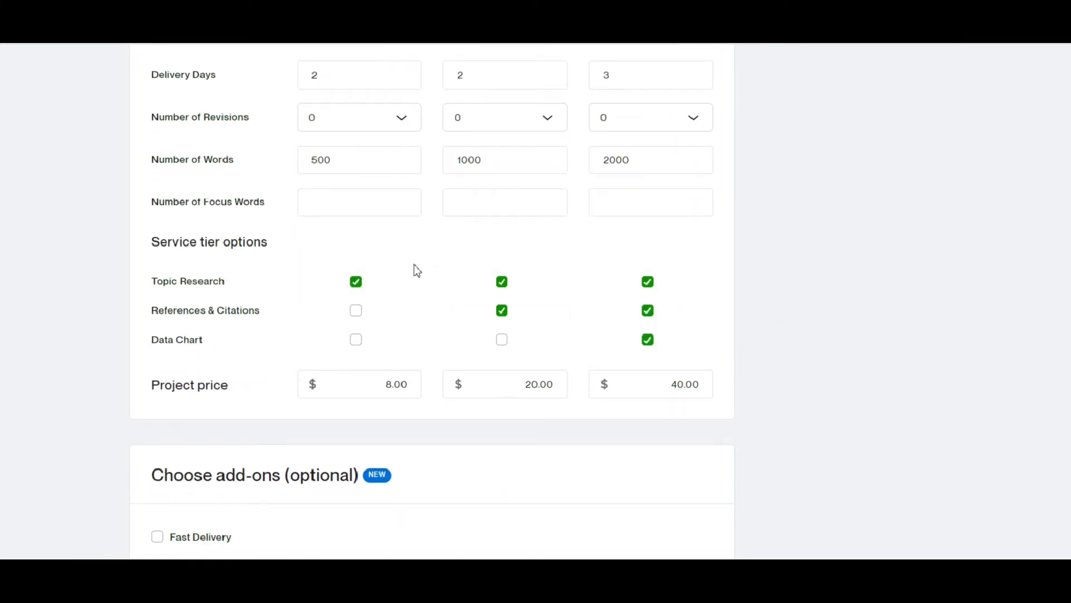
pyautogui.click(361, 204)
pyautogui.scroll(-6, 155, 285)
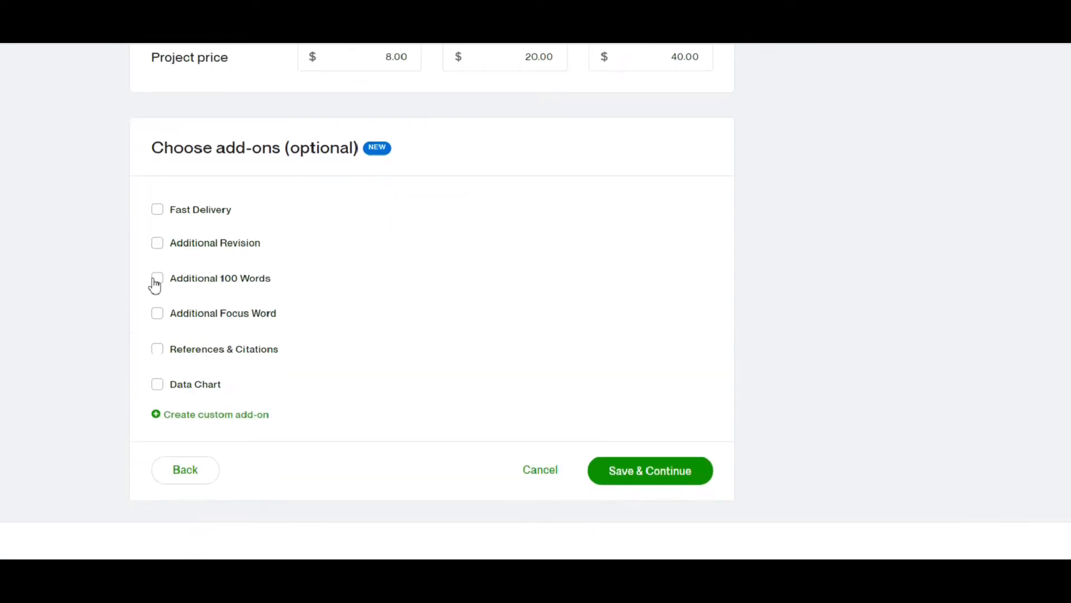
# Step: Try the Fast Delivery add-on for the Starter tier with 1 delivery day for an extra $15
pyautogui.click(156, 210)
pyautogui.click(345, 261)
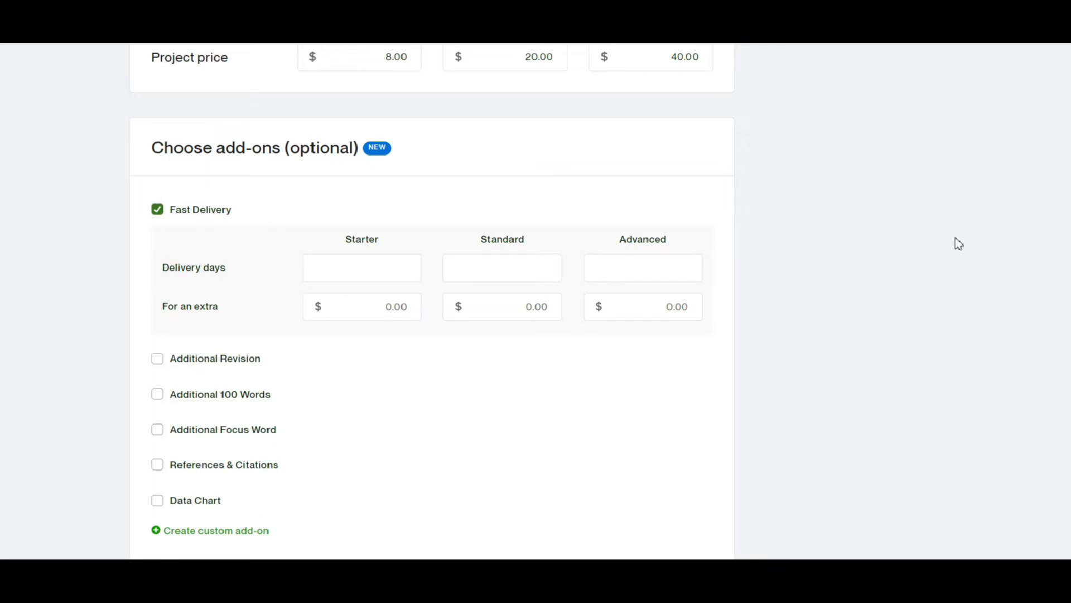
pyautogui.scroll(2, 1009, 263)
pyautogui.scroll(5, 1010, 263)
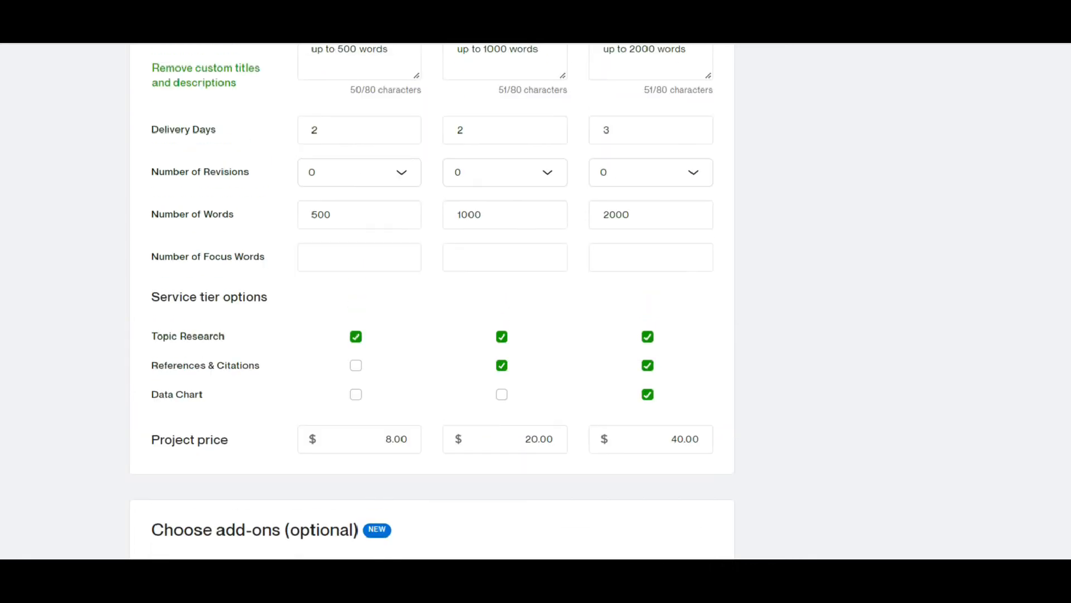
pyautogui.scroll(-6, 972, 206)
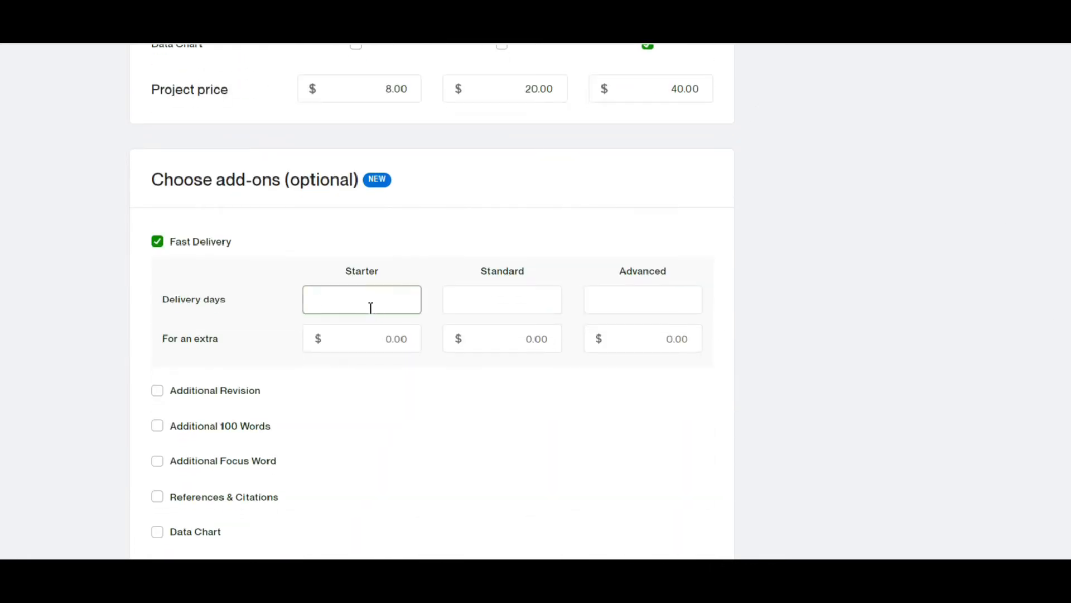
pyautogui.click(371, 333)
pyautogui.scroll(5, 433, 291)
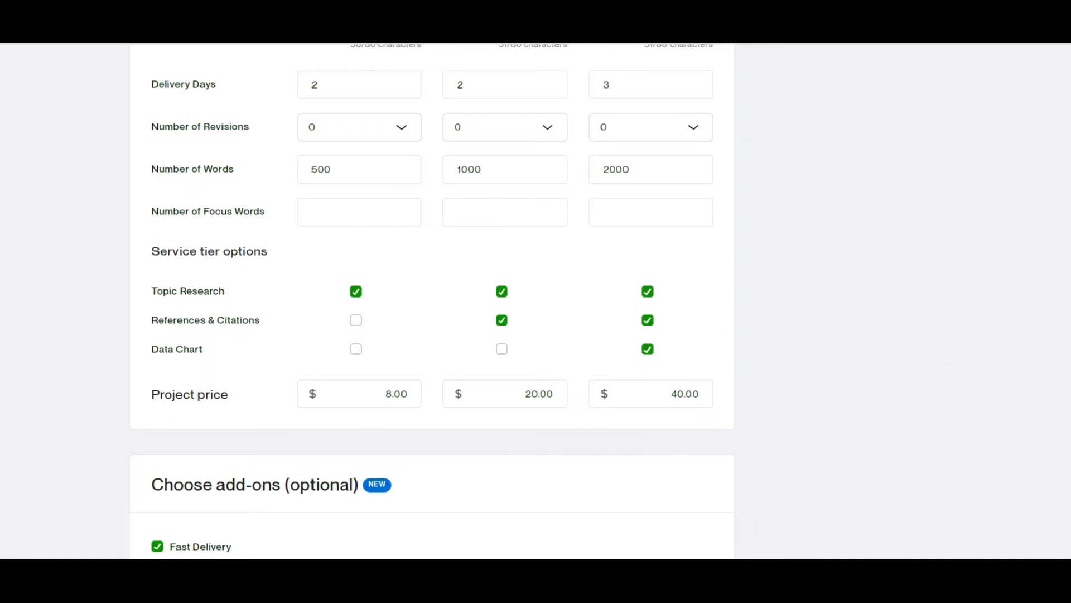
pyautogui.scroll(-5, 471, 387)
pyautogui.scroll(-1, 504, 337)
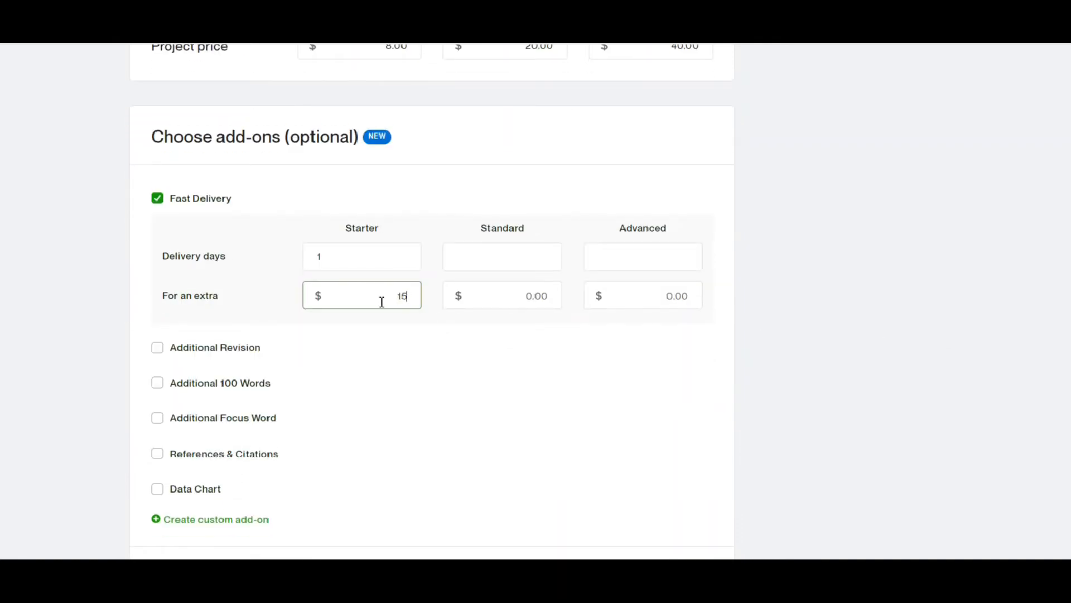
# Step: Clear the Starter tier's fast delivery days and remove the Fast Delivery add-on
pyautogui.click(330, 261)
pyautogui.moveTo(330, 261); pyautogui.dragTo(266, 276)
pyautogui.press('BackSpace')
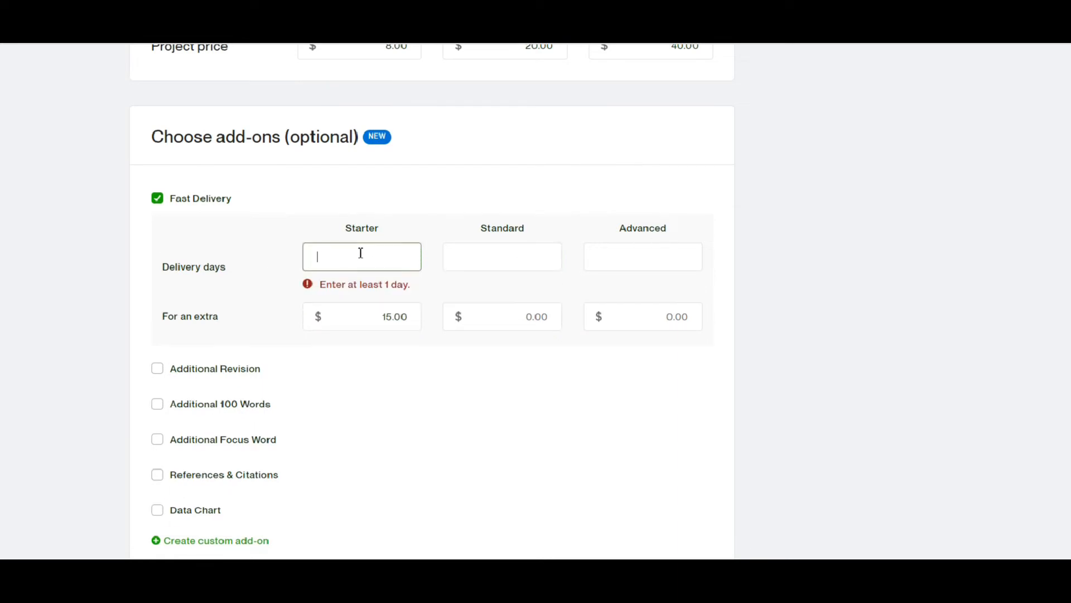
pyautogui.click(152, 198)
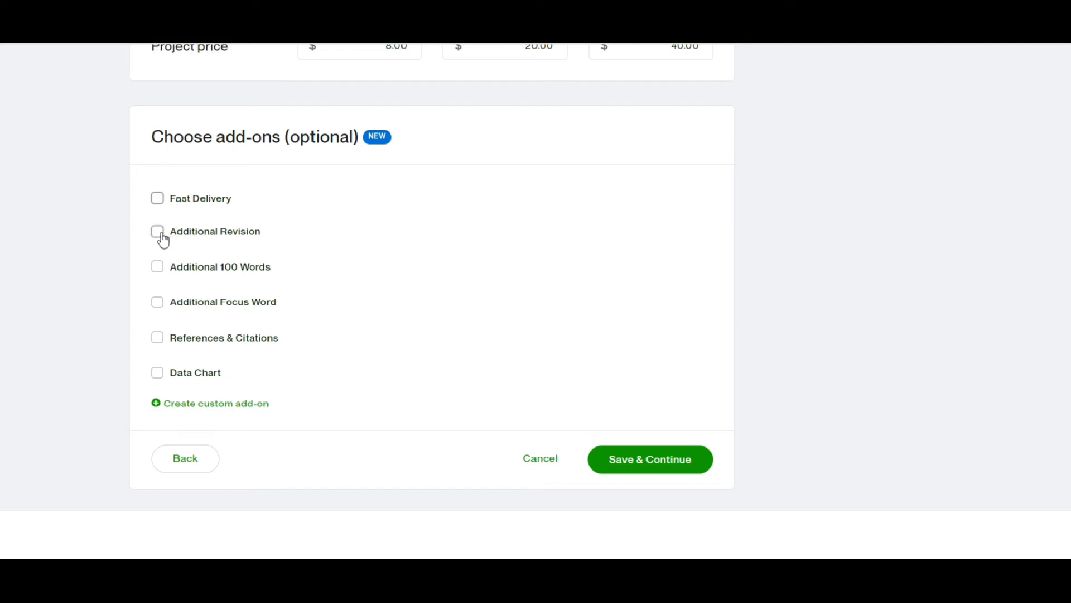
# Step: Try the Additional 100 Words and Data Chart add-ons, deselecting each one again
pyautogui.click(158, 267)
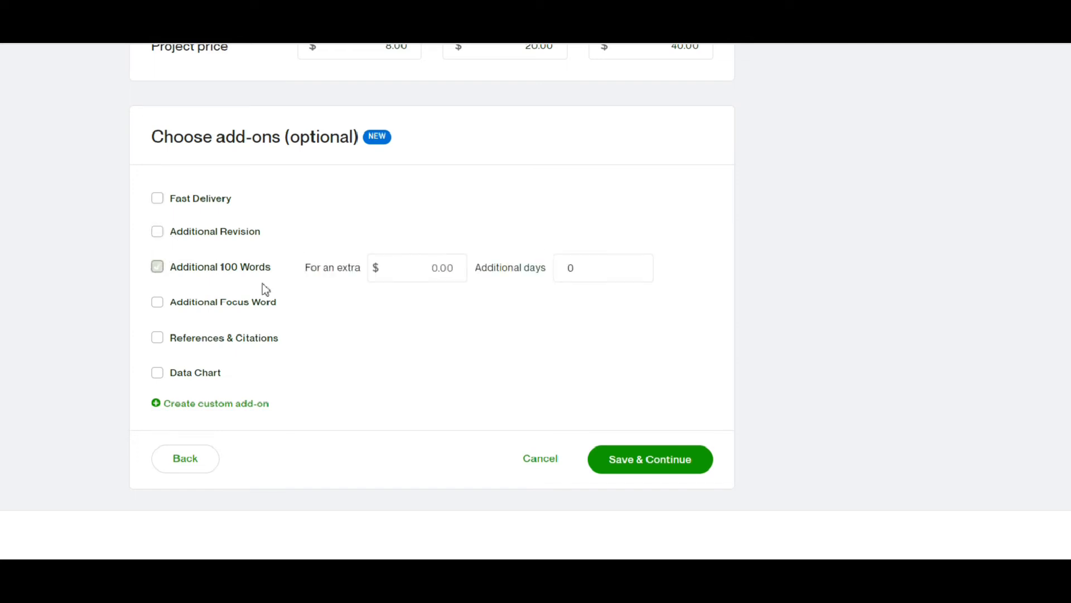
pyautogui.click(157, 268)
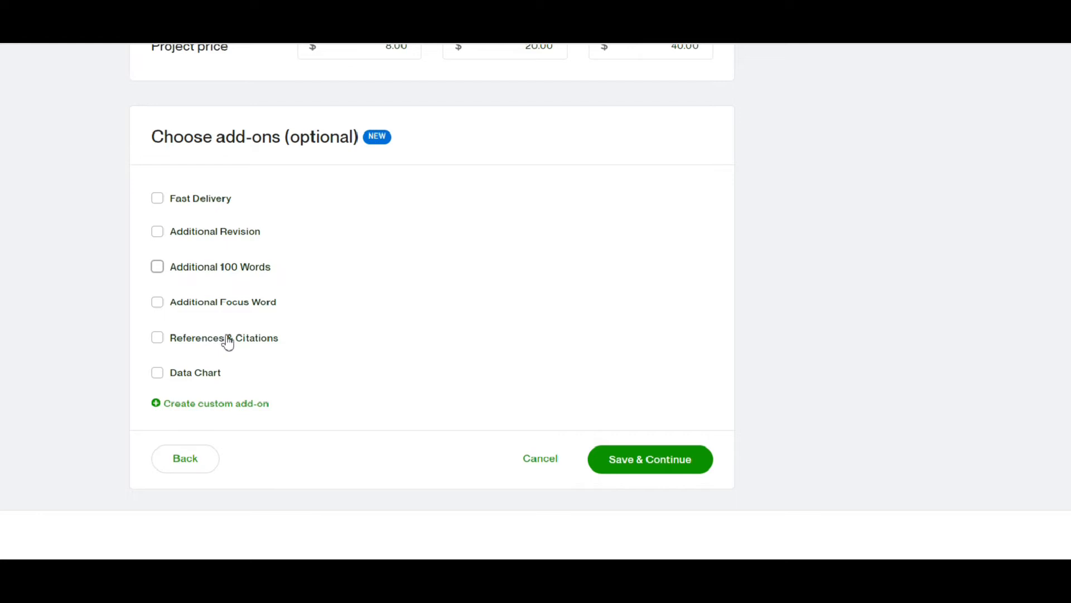
pyautogui.click(160, 376)
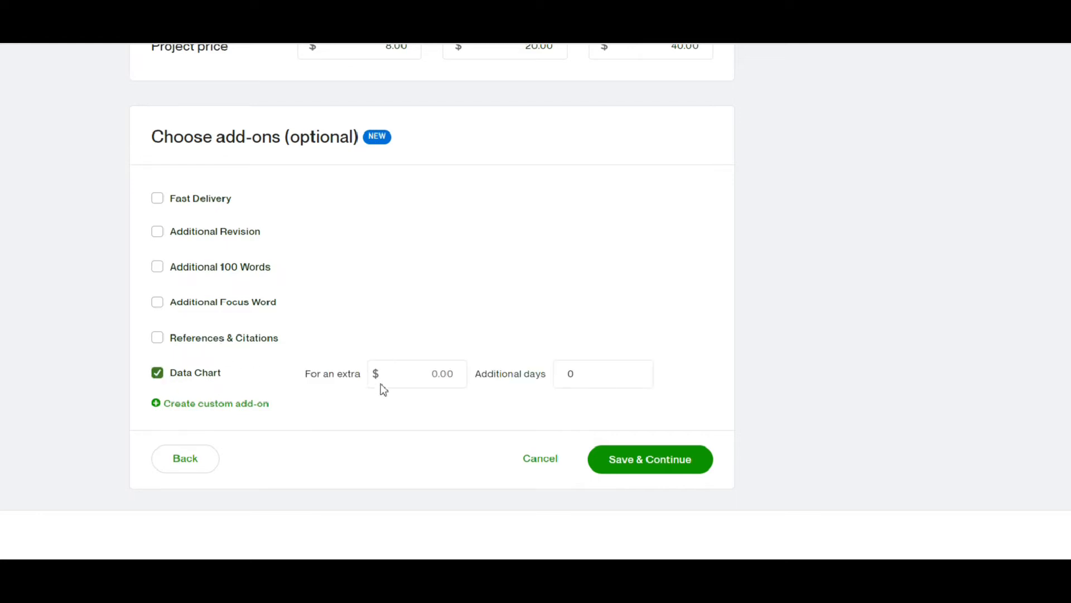
pyautogui.click(158, 374)
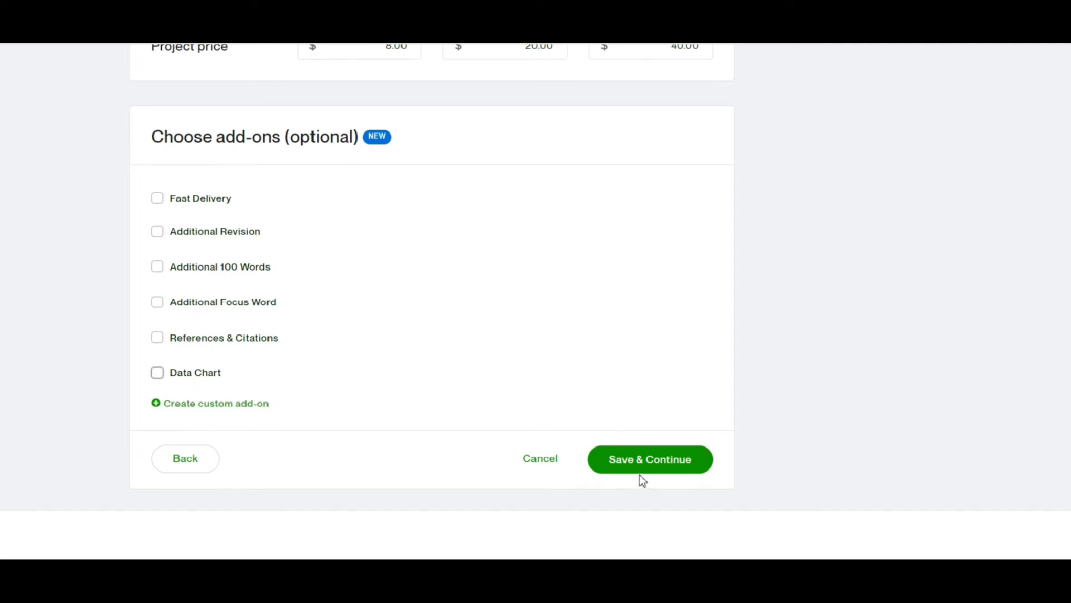
# Step: Open the project's Gallery stage and look over its project images
pyautogui.scroll(5, 432, 301)
pyautogui.scroll(8, 432, 301)
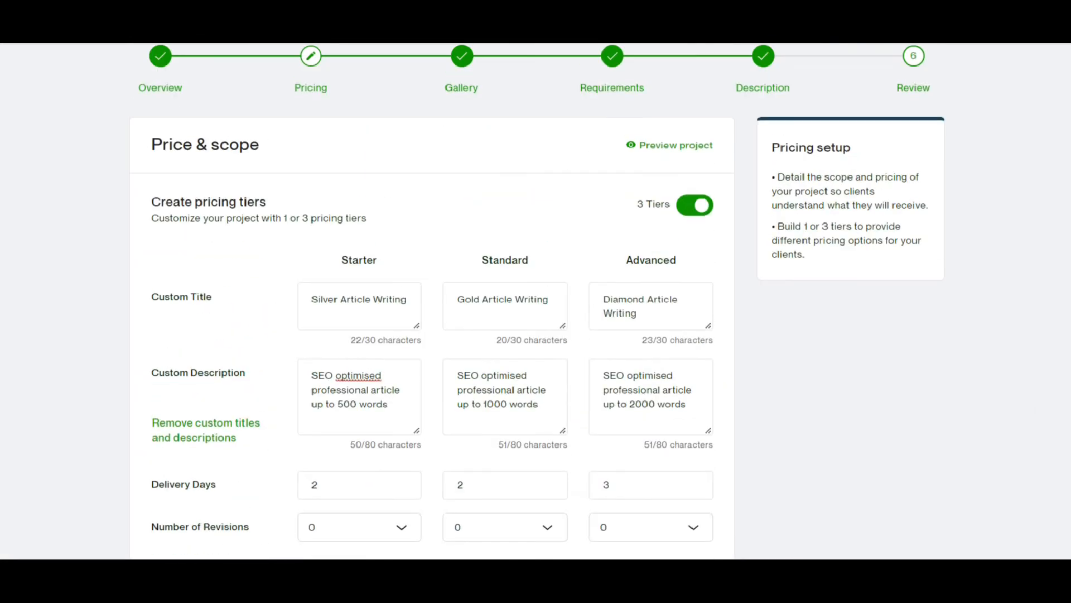
pyautogui.click(461, 137)
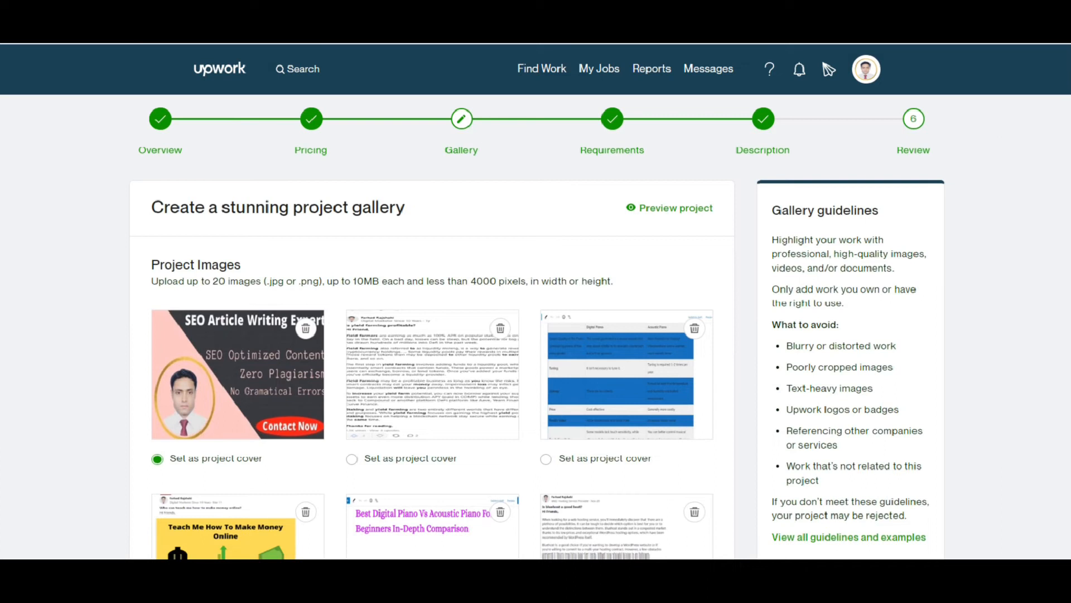
pyautogui.scroll(-2, 558, 299)
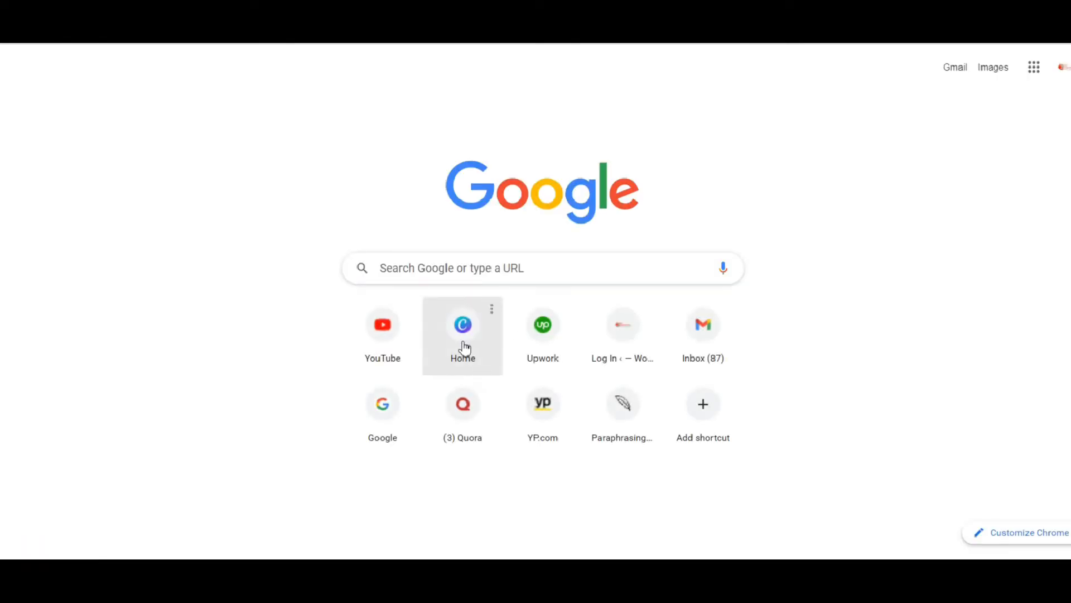
# Step: Switch to Canva and create a new custom-size design 512 px wide and 430 px high
pyautogui.click(463, 342)
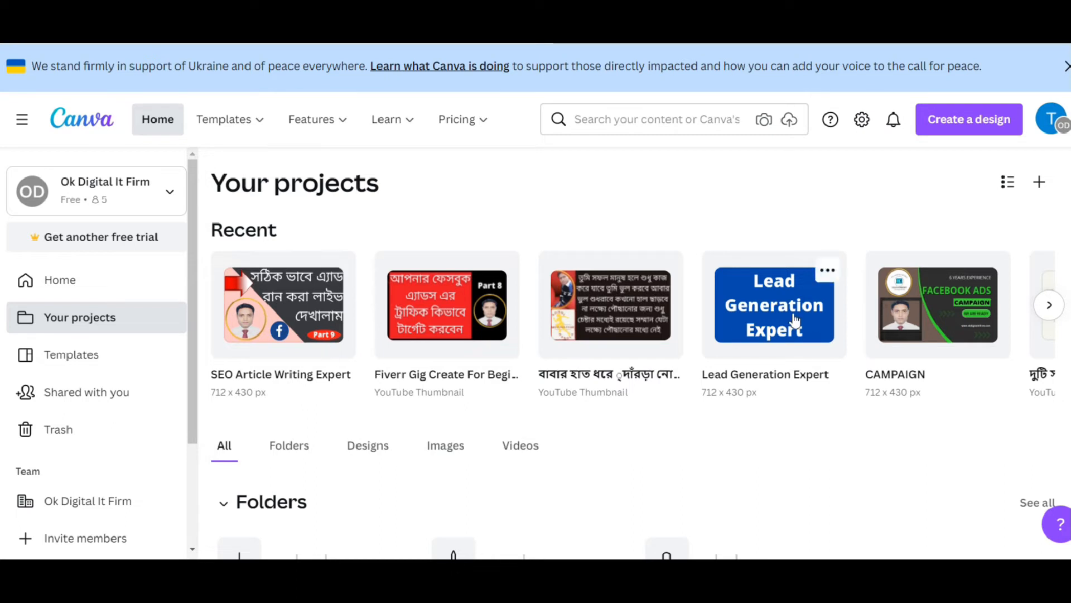
pyautogui.click(947, 124)
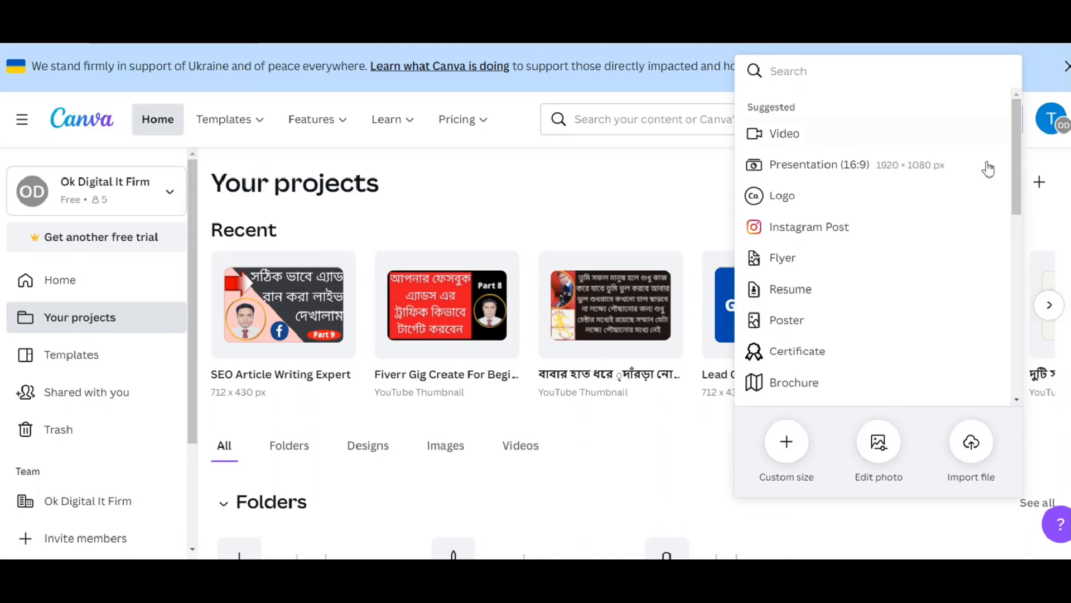
pyautogui.click(787, 454)
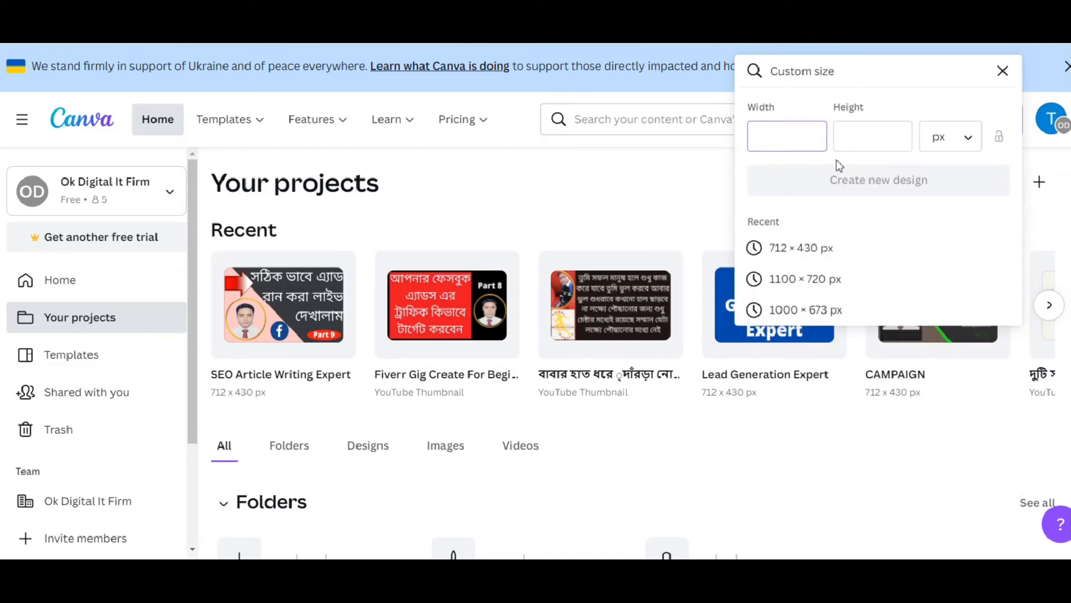
pyautogui.write('512')
pyautogui.click(845, 138)
pyautogui.write('430')
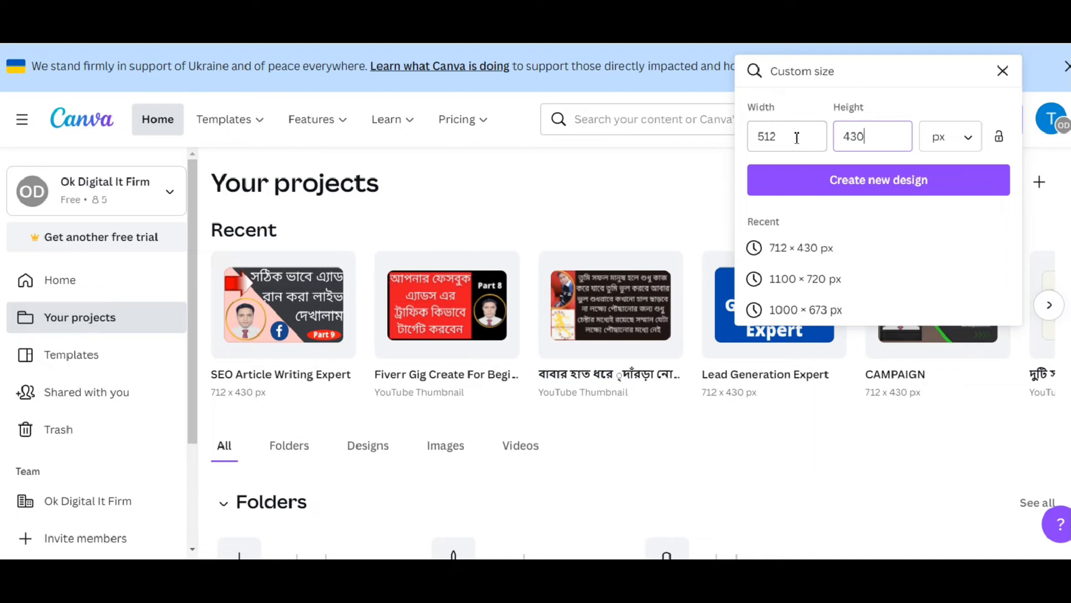
pyautogui.click(882, 189)
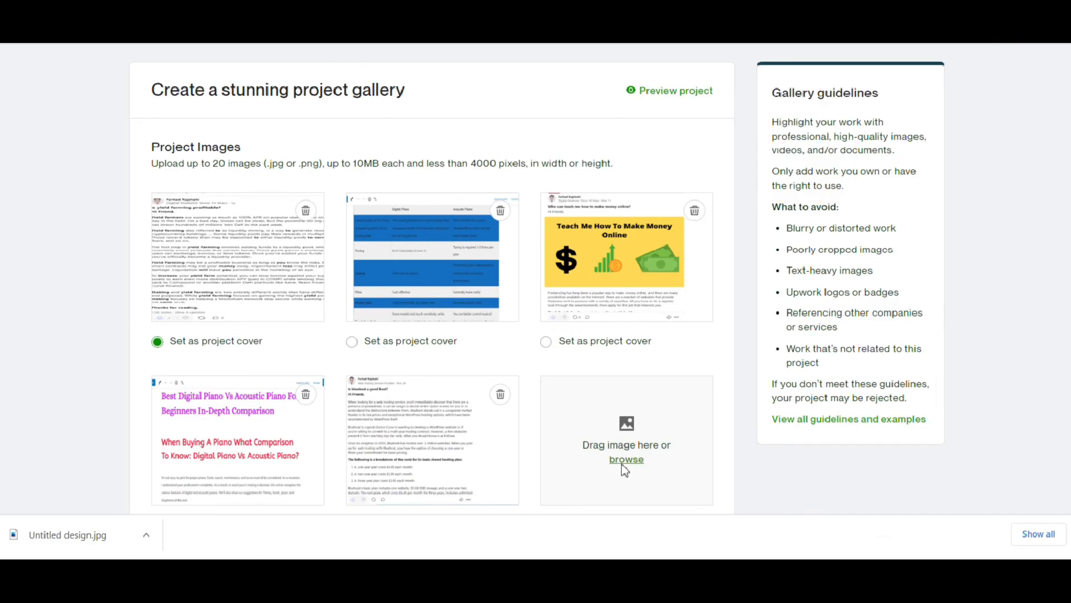
# Step: Browse for an Upwork gallery image and rename the downloaded design with the project title wording, "an amazing seo content writer (2).jpg"
pyautogui.click(627, 461)
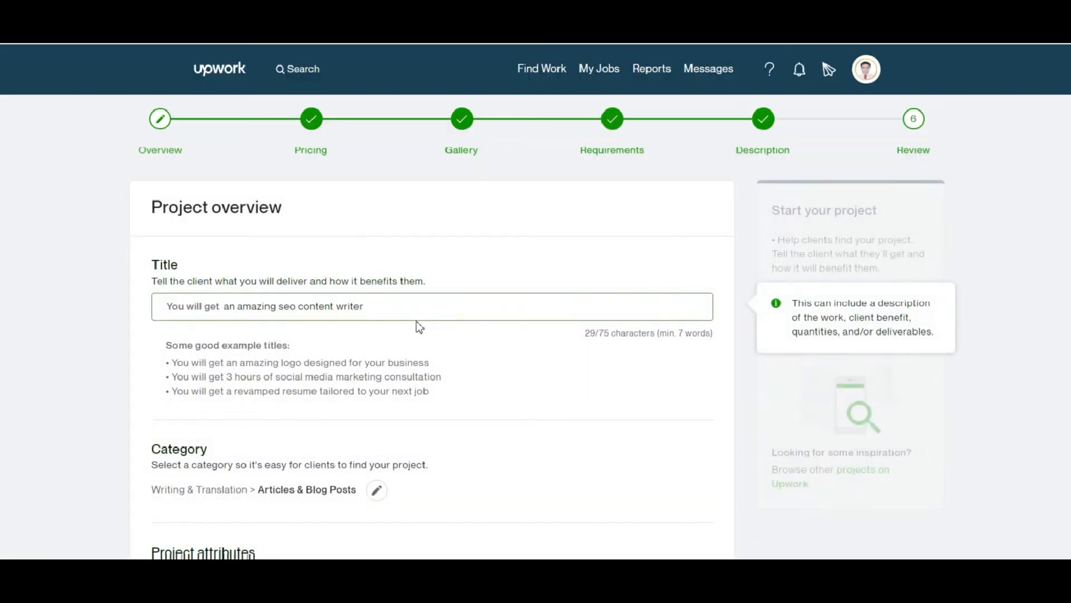
pyautogui.moveTo(366, 306); pyautogui.dragTo(188, 314)
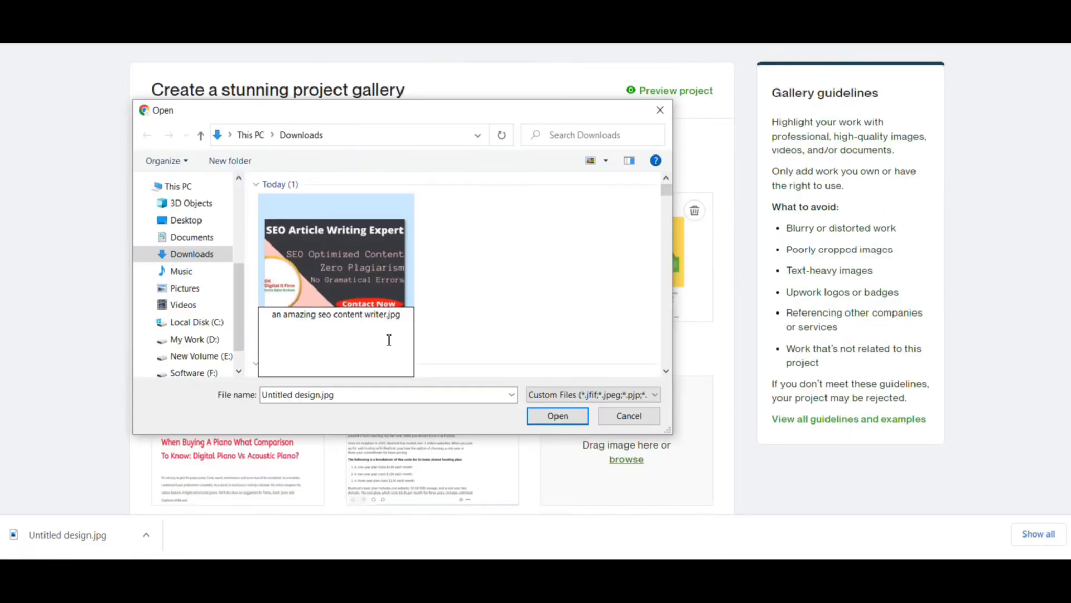
pyautogui.press('Return')
pyautogui.click(443, 296)
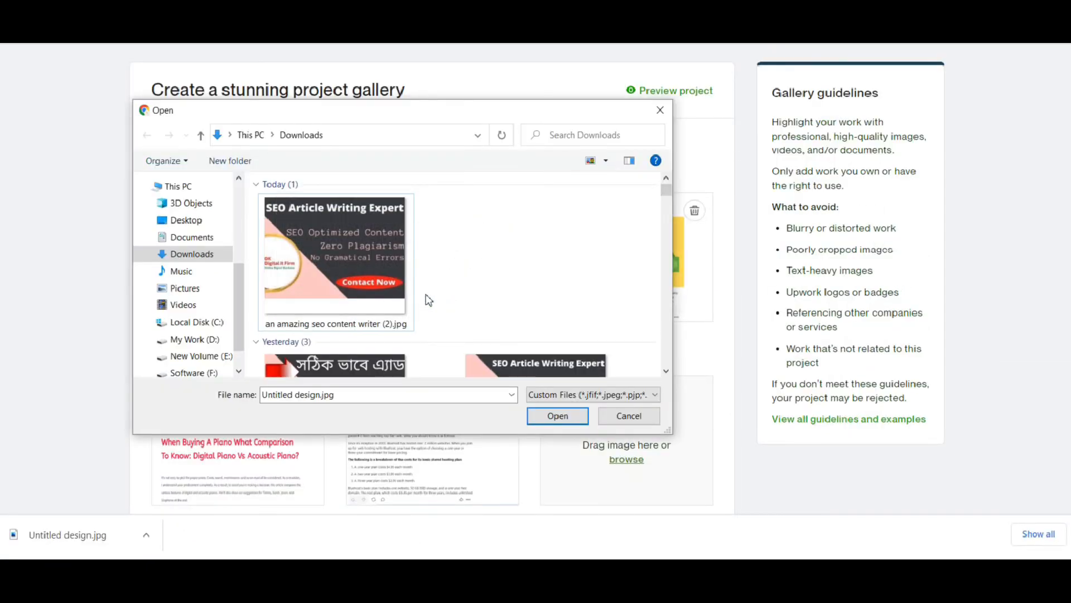
# Step: Upload the renamed image with the crop frame covering nearly the whole SEO Article Writing Expert banner and set it as project cover
pyautogui.click(556, 415)
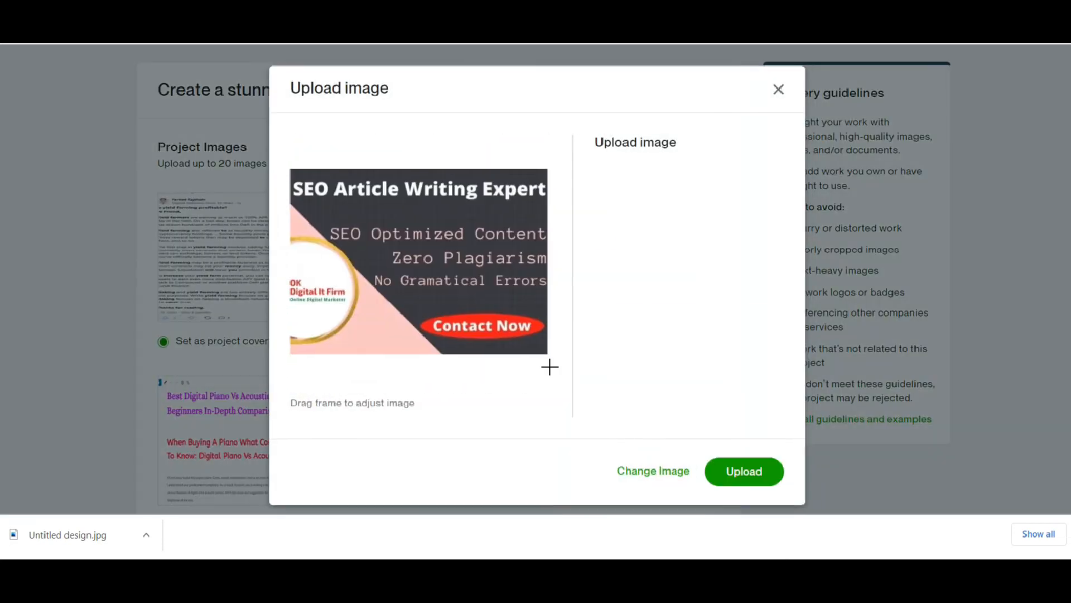
pyautogui.moveTo(419, 283); pyautogui.dragTo(382, 266)
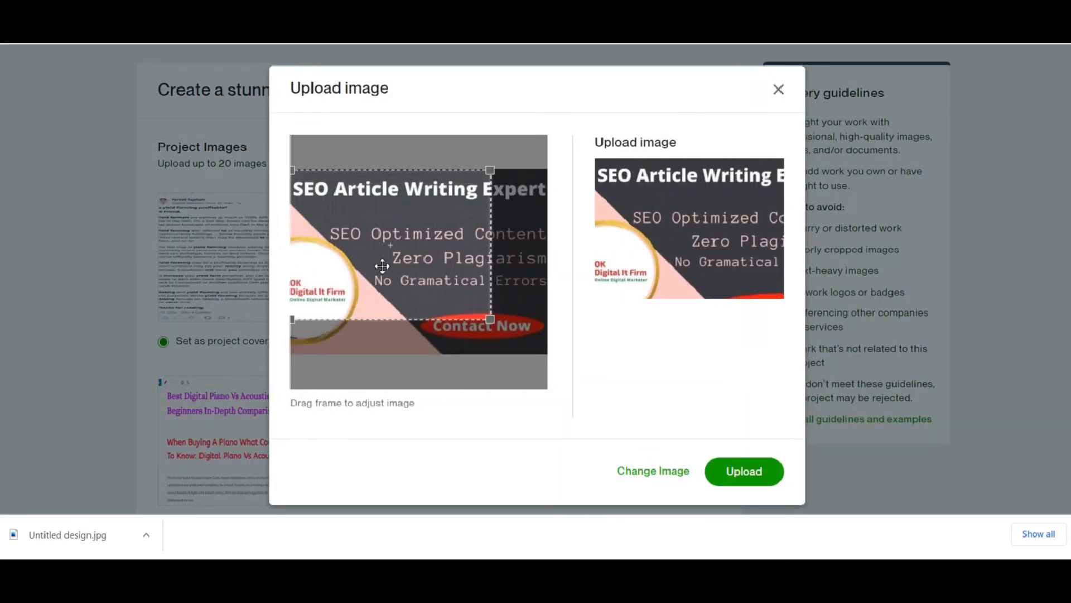
pyautogui.moveTo(490, 319); pyautogui.dragTo(544, 354)
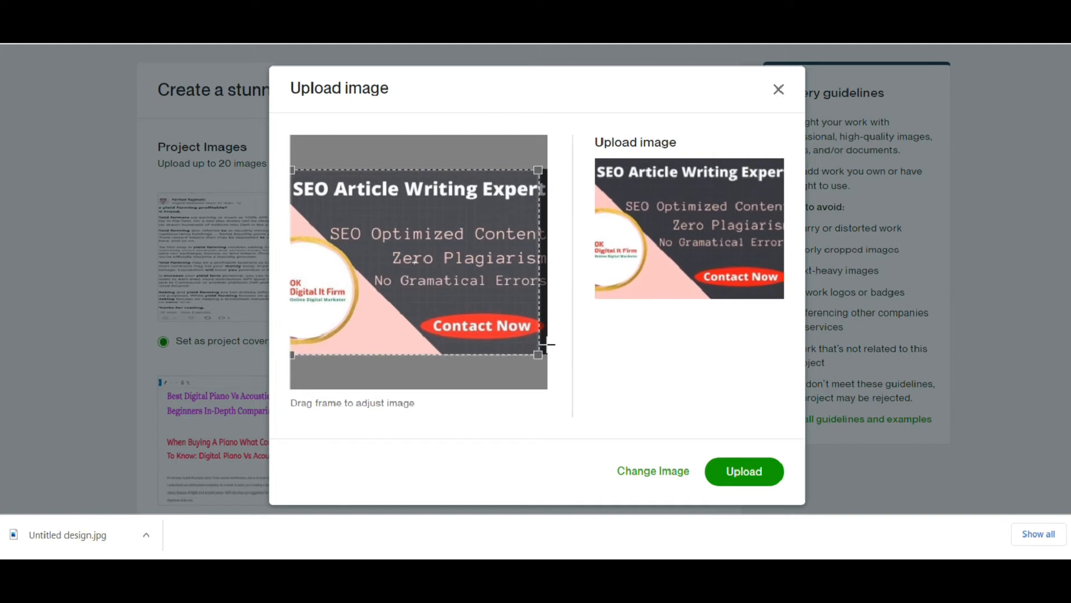
pyautogui.click(720, 478)
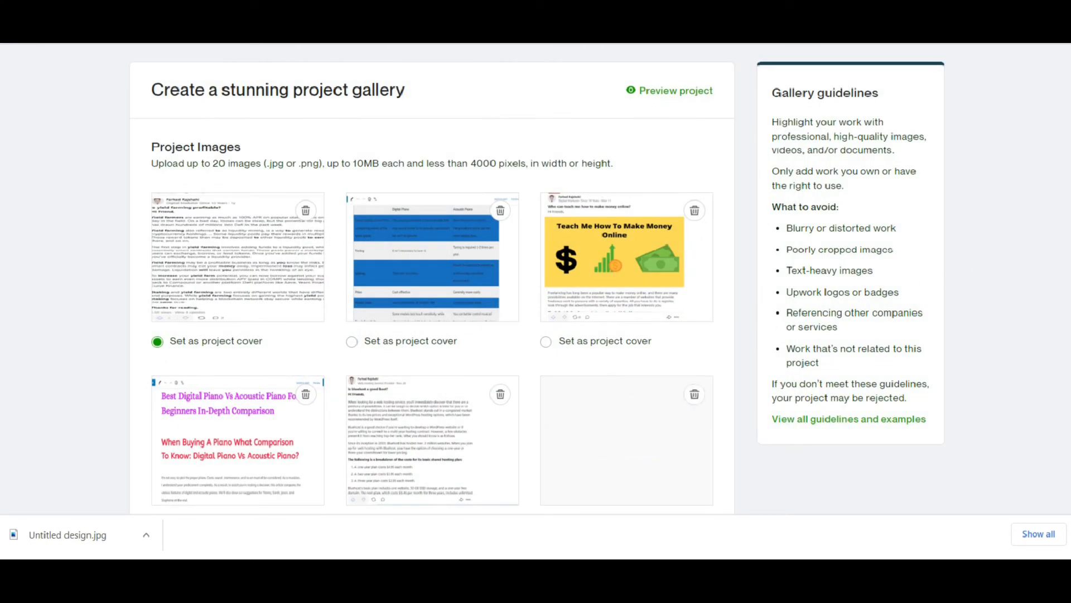
pyautogui.scroll(-2, 558, 391)
pyautogui.click(546, 398)
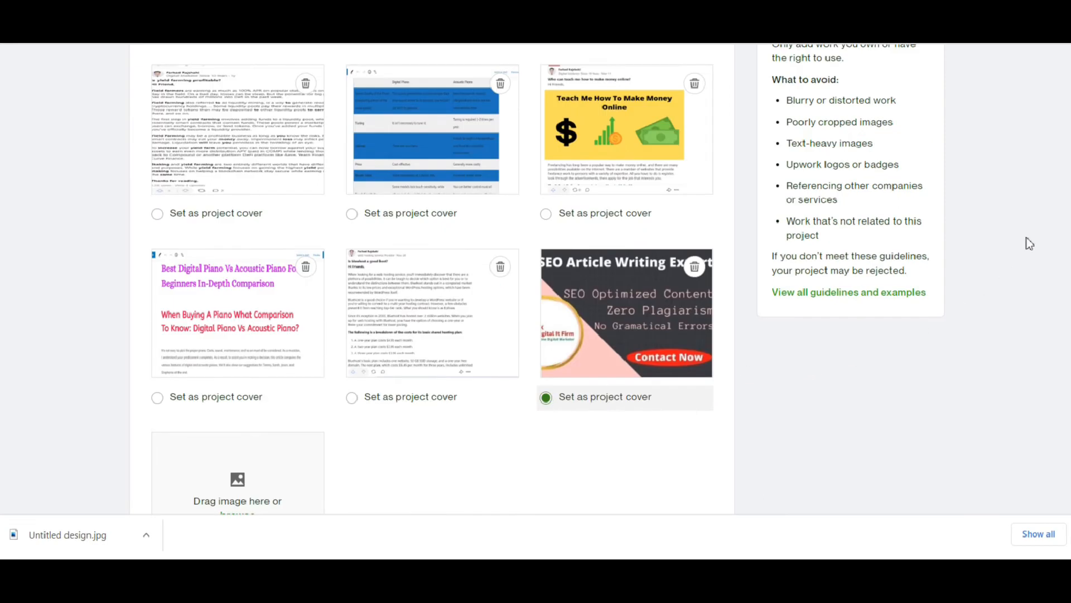
# Step: Continue from the gallery to the client requirements, then open the content writing requirement for editing and save it as it is
pyautogui.scroll(-1, 536, 279)
pyautogui.scroll(-8, 535, 279)
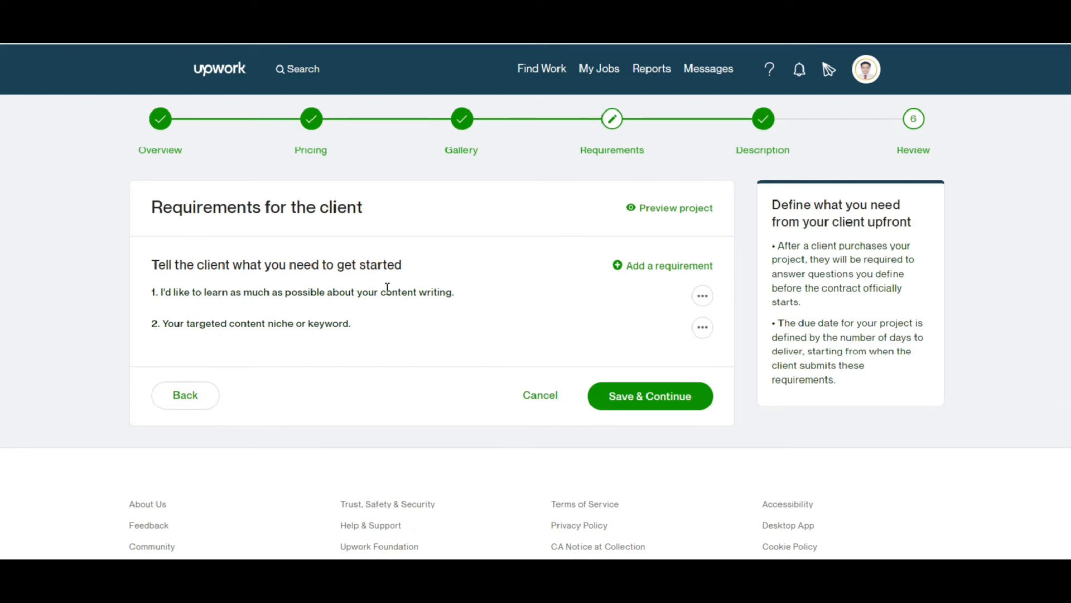
pyautogui.click(705, 300)
pyautogui.click(684, 337)
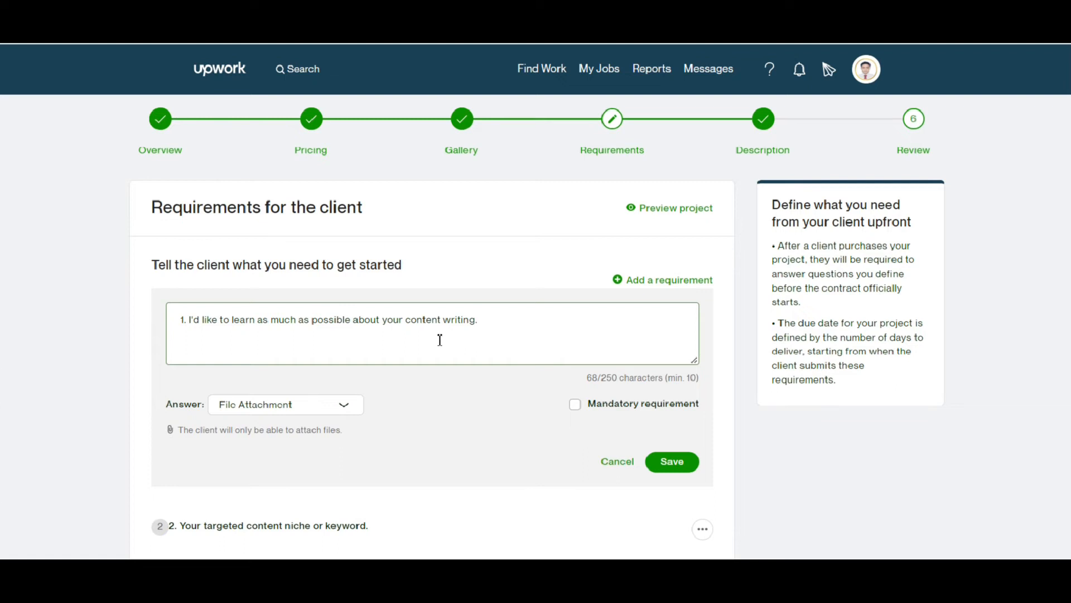
pyautogui.click(682, 465)
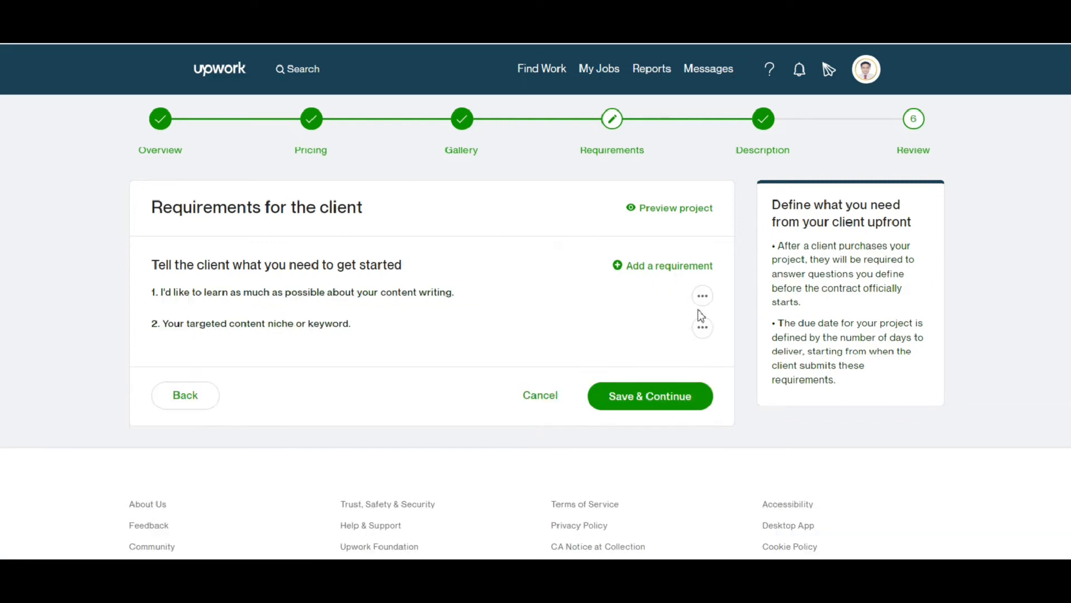
# Step: Open the content niche or keyword requirement, check its answer type options, keep Free Text and save it
pyautogui.click(703, 328)
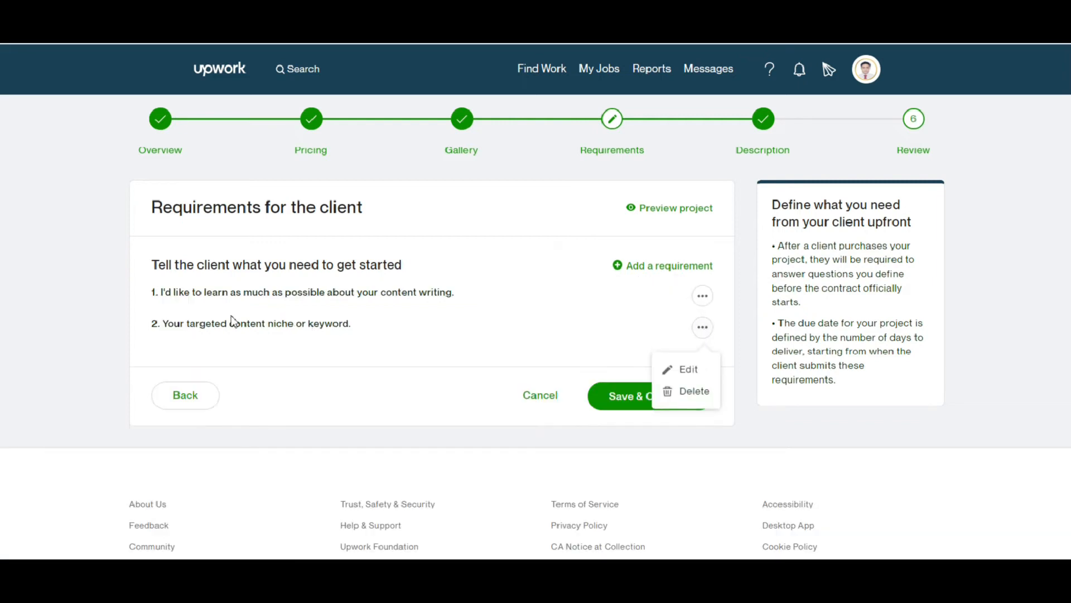
pyautogui.click(690, 370)
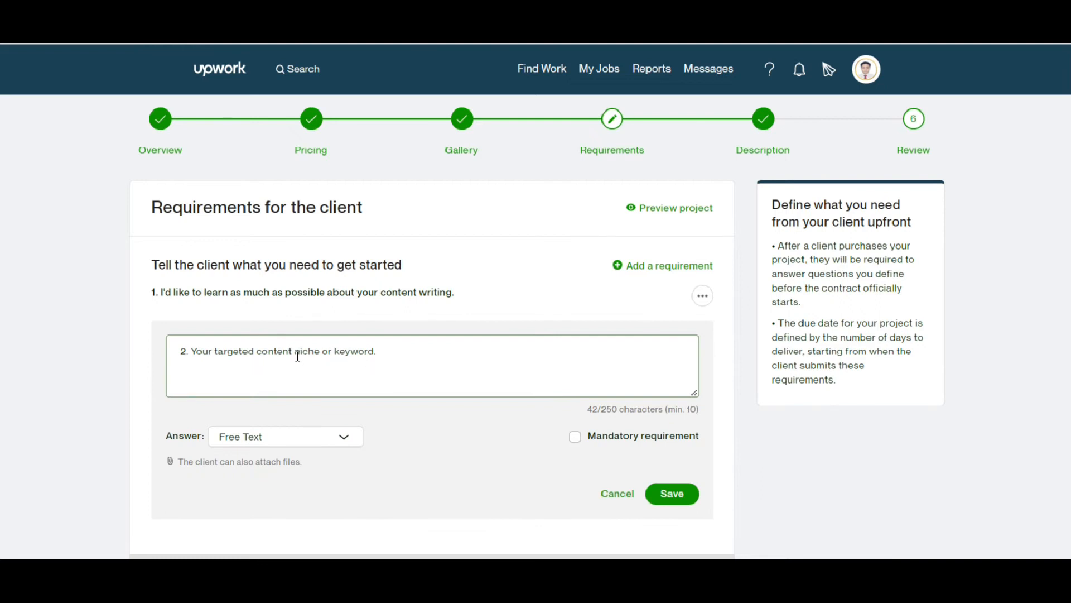
pyautogui.click(268, 438)
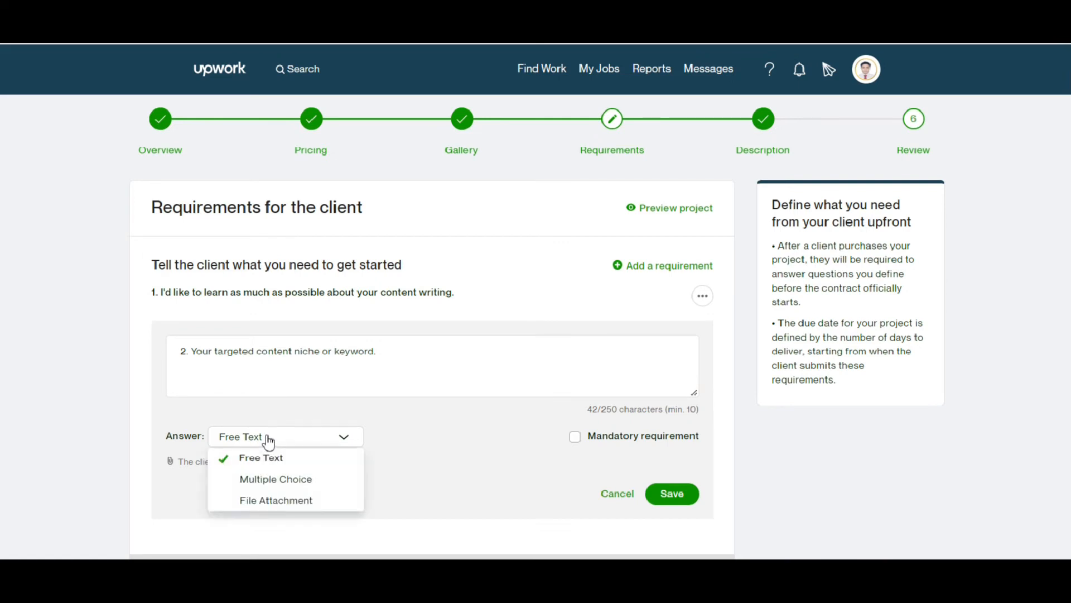
pyautogui.click(433, 436)
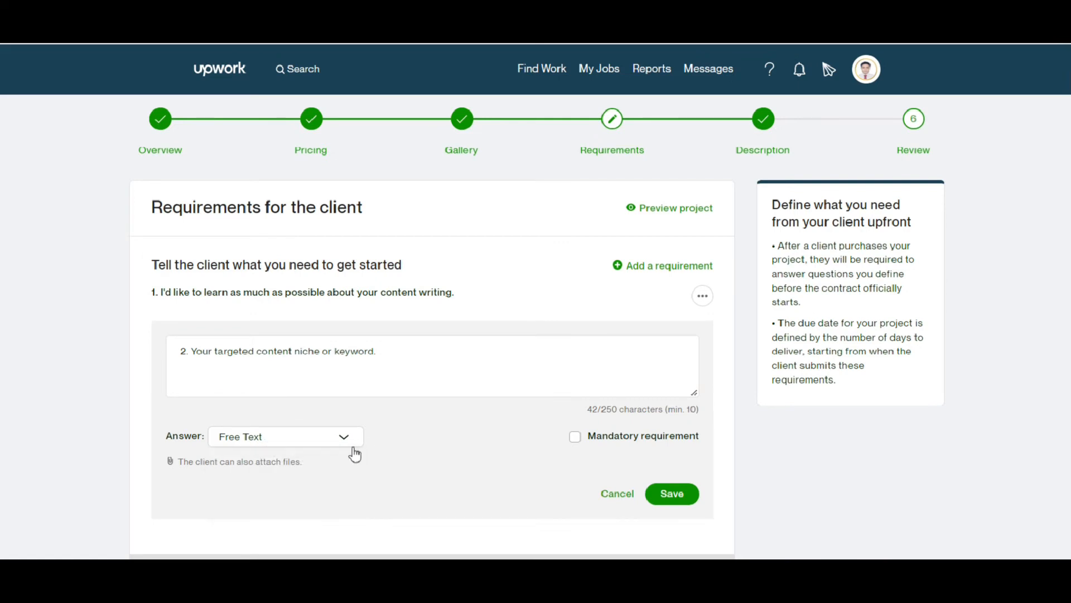
pyautogui.click(294, 447)
pyautogui.click(455, 425)
pyautogui.click(671, 495)
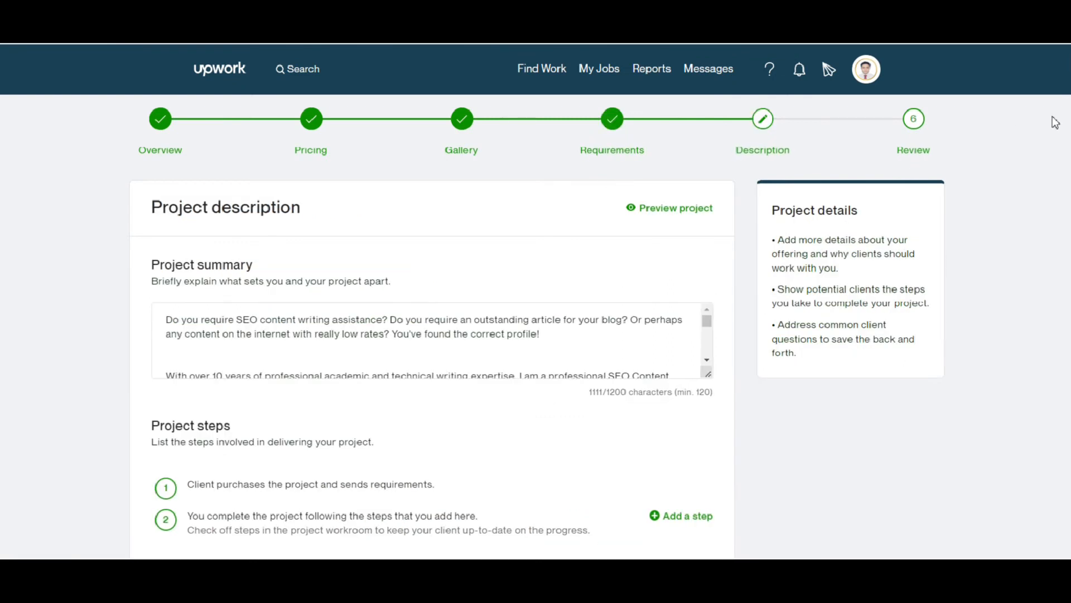
# Step: Read through the whole project summary in the project description, down to its closing signature
pyautogui.scroll(-2, 515, 199)
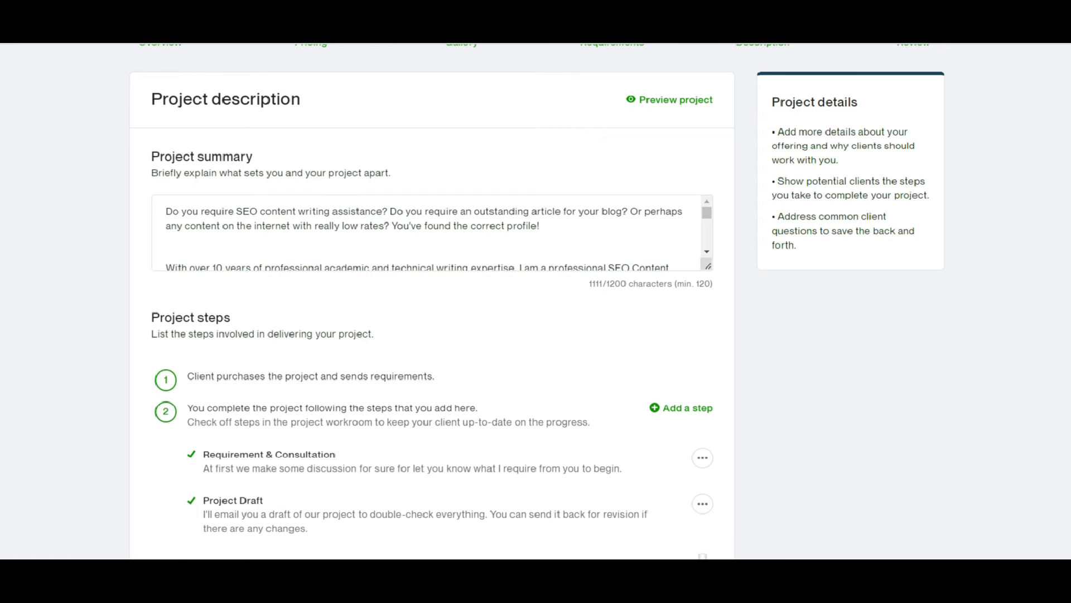
pyautogui.scroll(-1, 731, 203)
pyautogui.scroll(1, 732, 203)
pyautogui.click(643, 221)
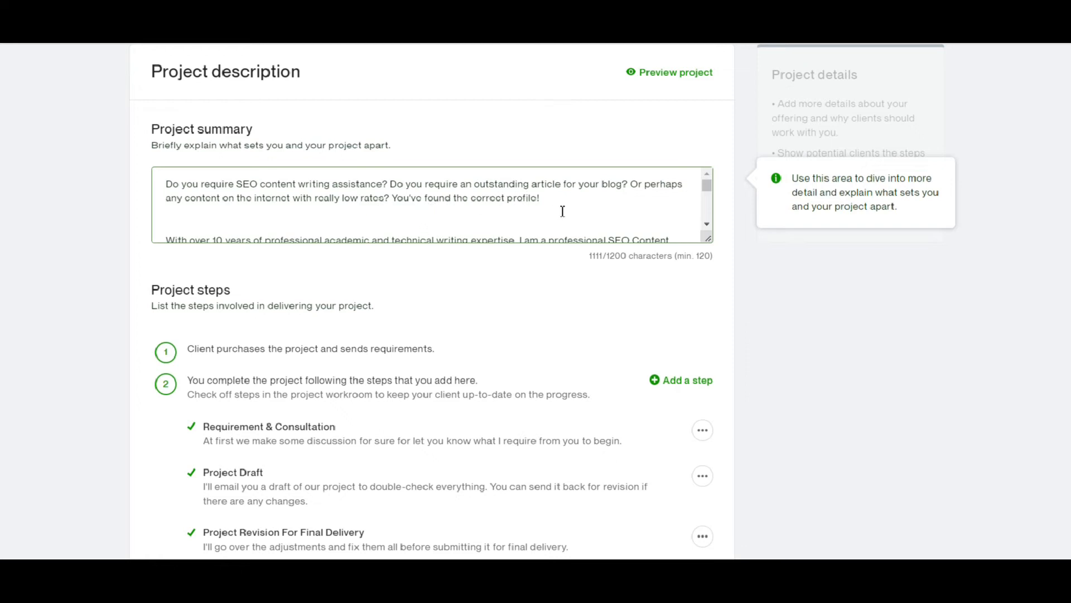
pyautogui.moveTo(707, 187); pyautogui.dragTo(707, 196)
pyautogui.scroll(1, 707, 196)
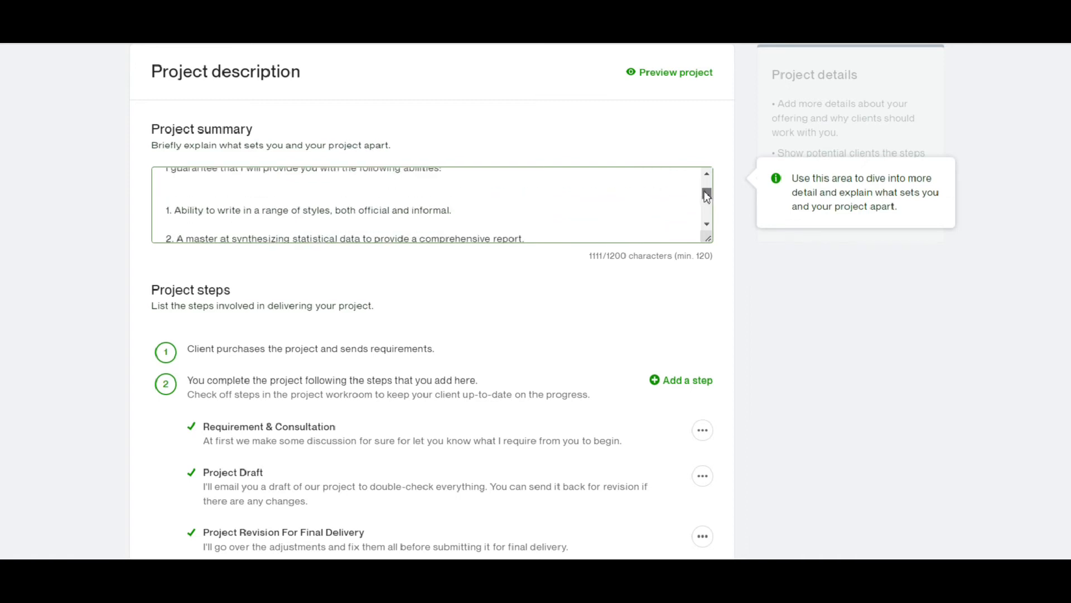
pyautogui.scroll(1, 707, 195)
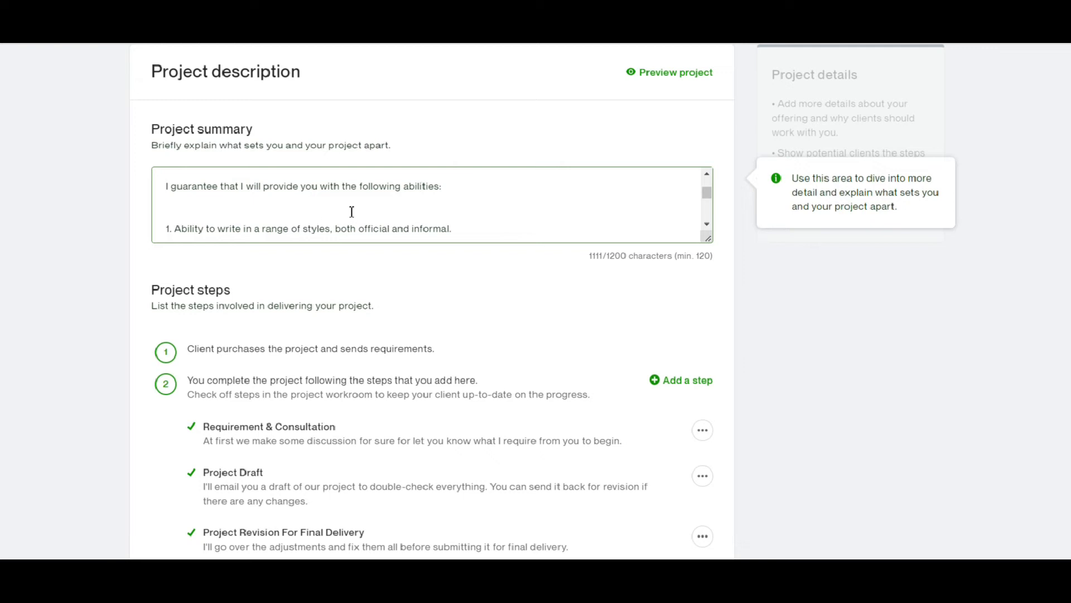
pyautogui.click(708, 224)
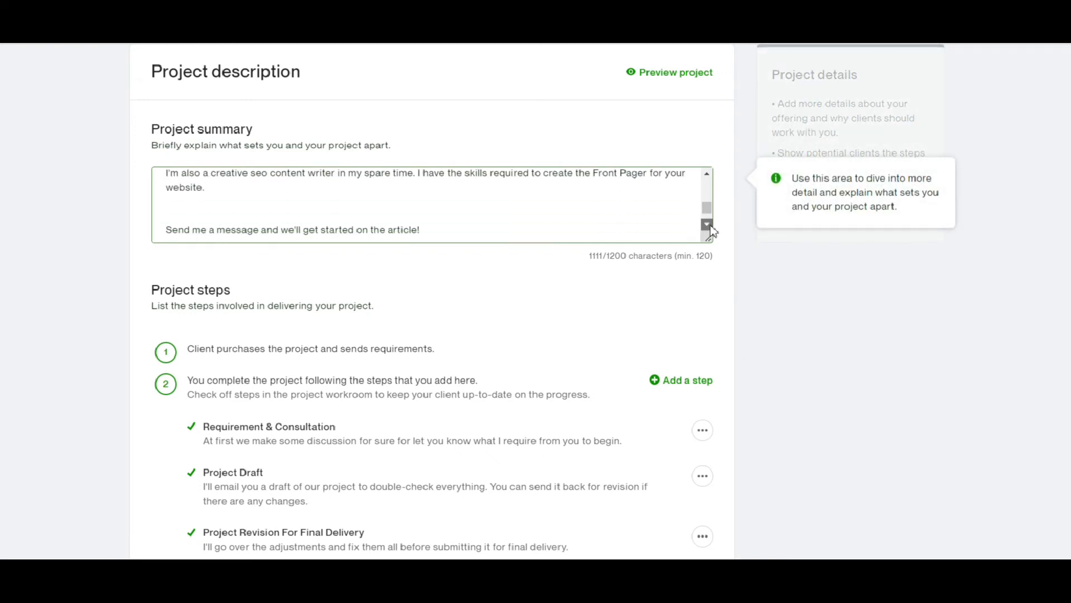
pyautogui.click(708, 224)
pyautogui.click(708, 223)
pyautogui.click(627, 256)
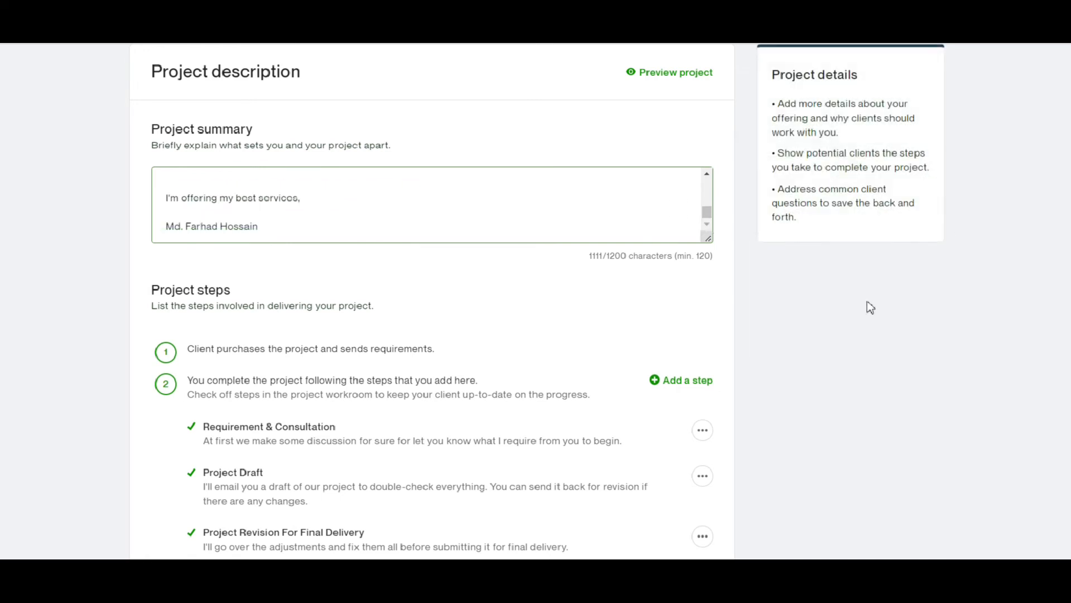
# Step: Open the Requirement & Consultation project step, examine its name and description, and save it as it is
pyautogui.scroll(-3, 868, 306)
pyautogui.scroll(-1, 1024, 229)
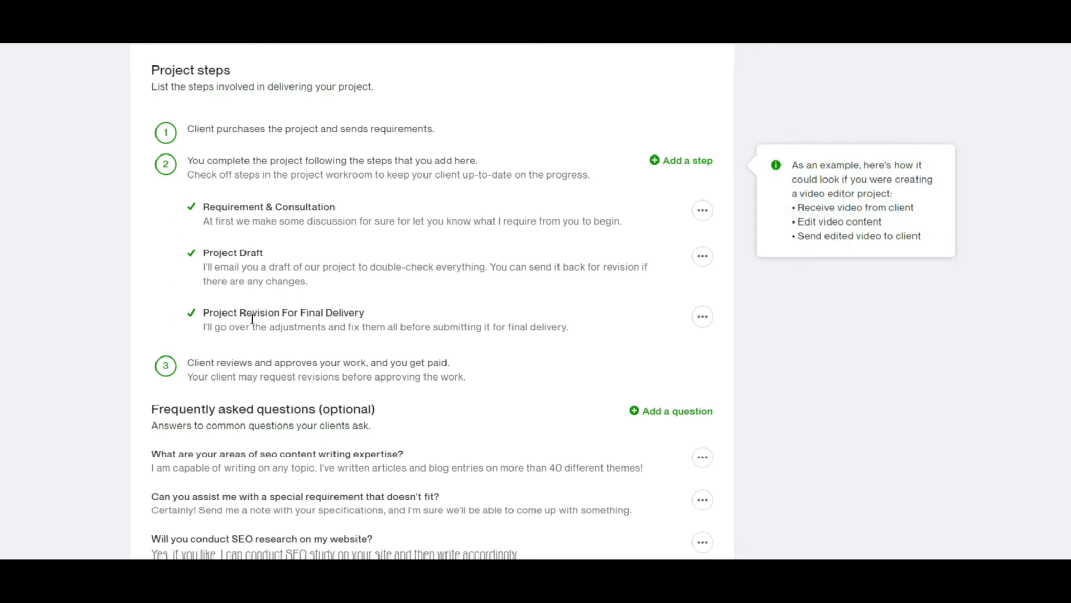
pyautogui.moveTo(205, 208); pyautogui.dragTo(610, 327)
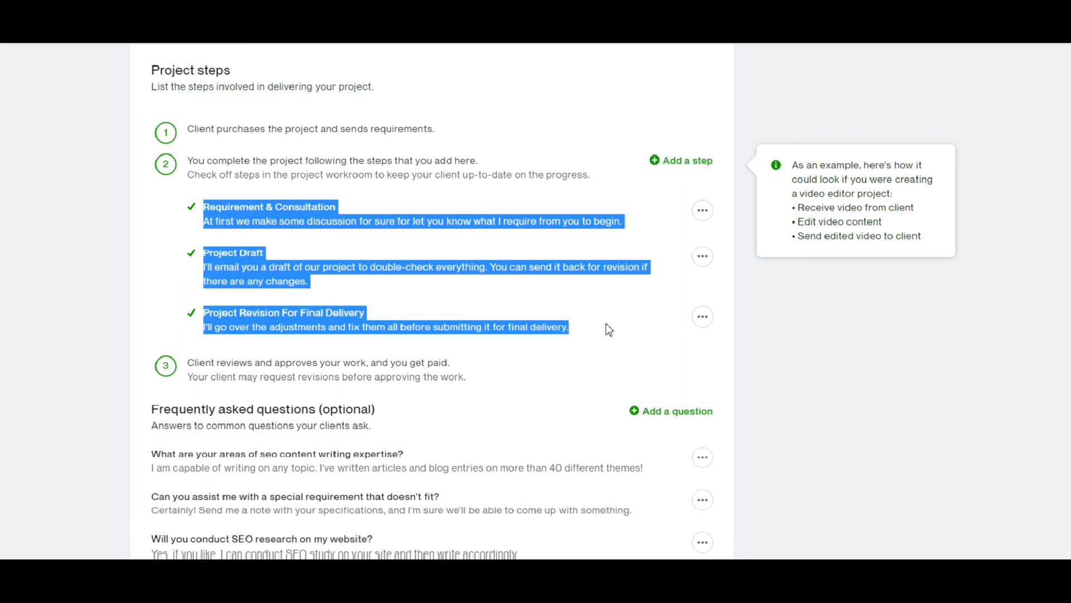
pyautogui.click(702, 211)
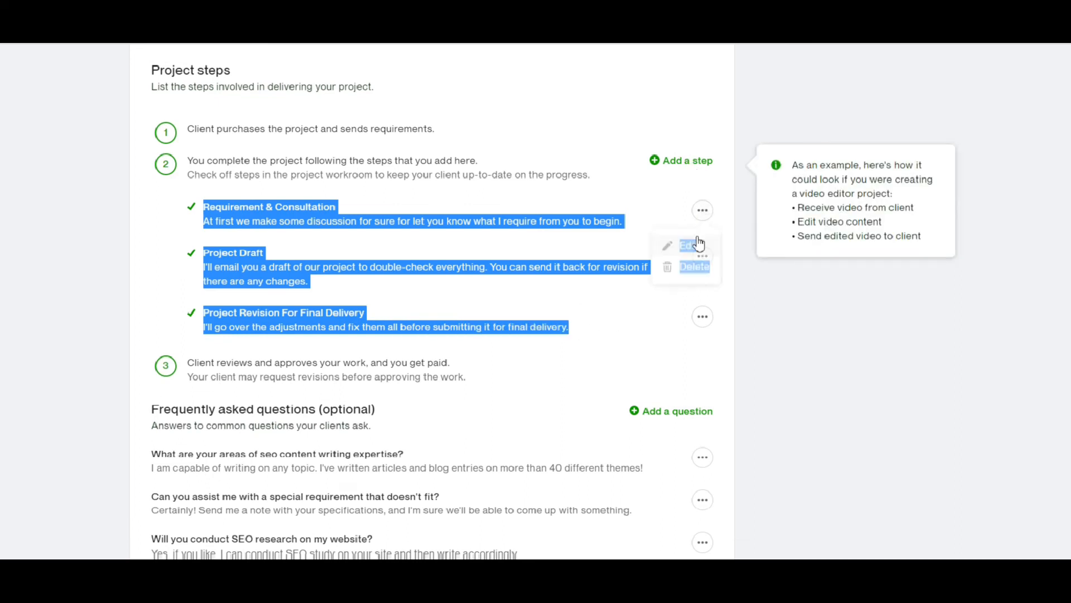
pyautogui.click(688, 253)
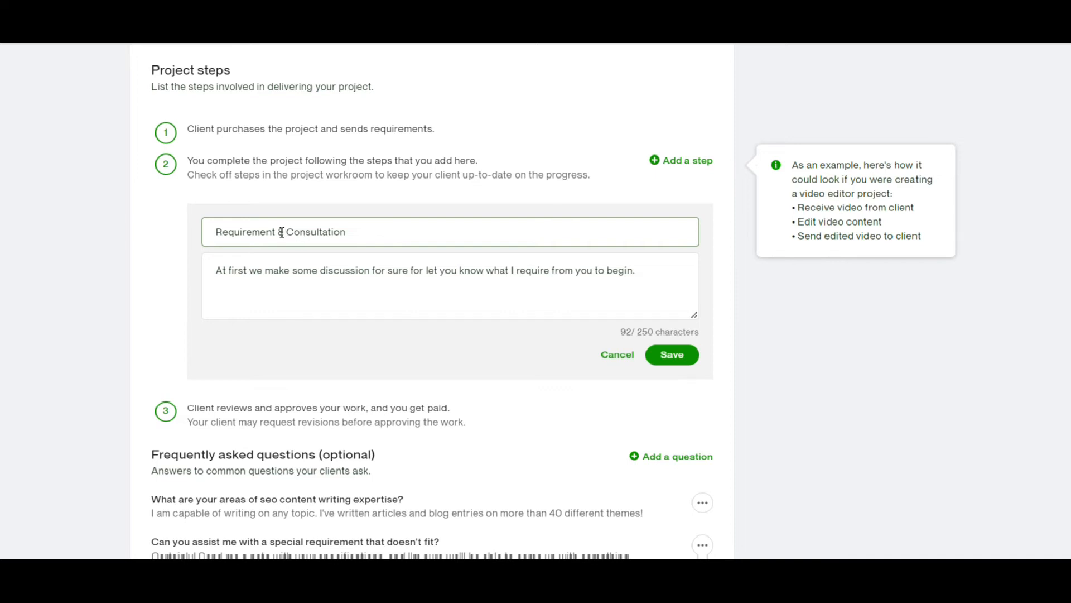
pyautogui.click(263, 273)
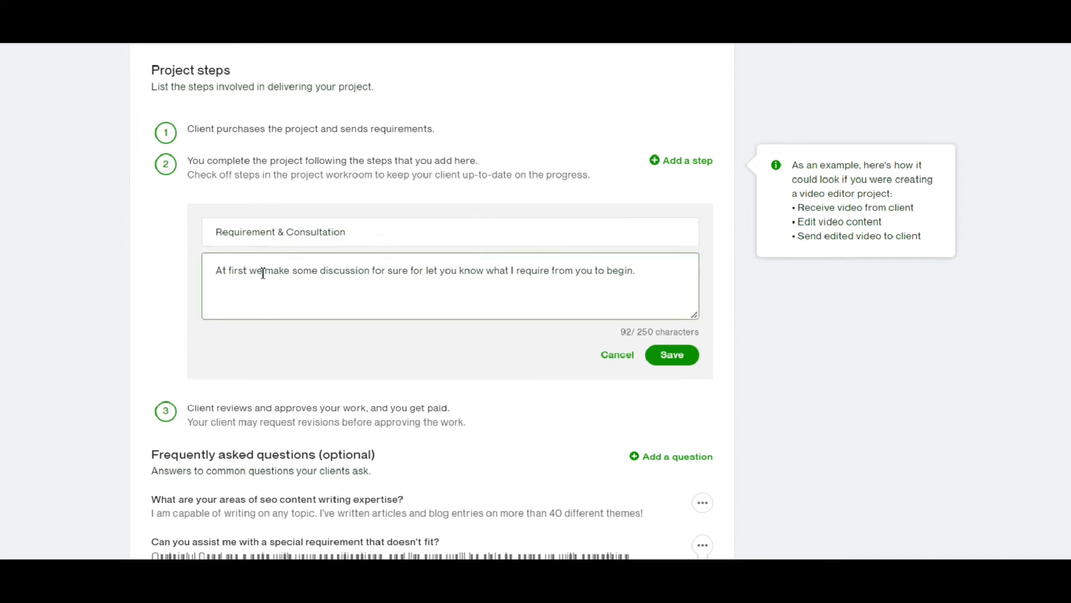
pyautogui.click(220, 233)
pyautogui.moveTo(216, 231); pyautogui.dragTo(360, 231)
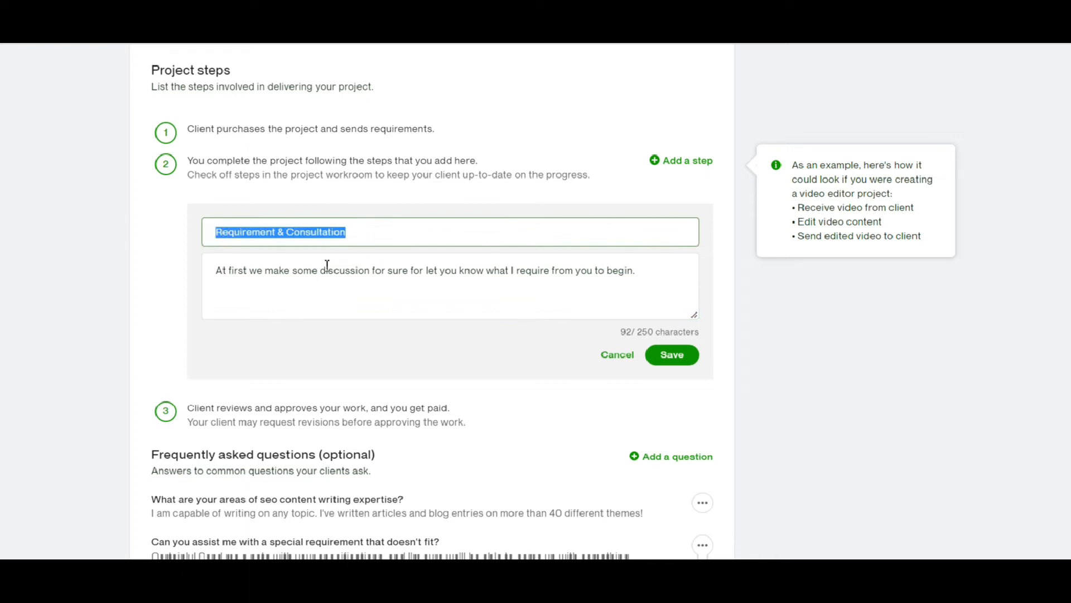
pyautogui.moveTo(223, 270); pyautogui.dragTo(636, 271)
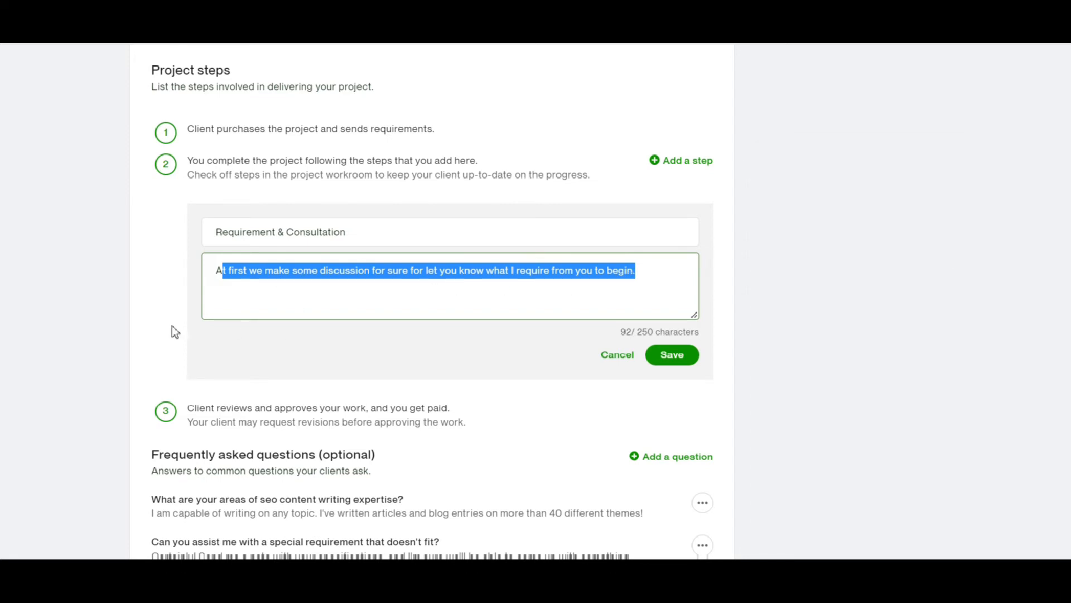
pyautogui.click(671, 355)
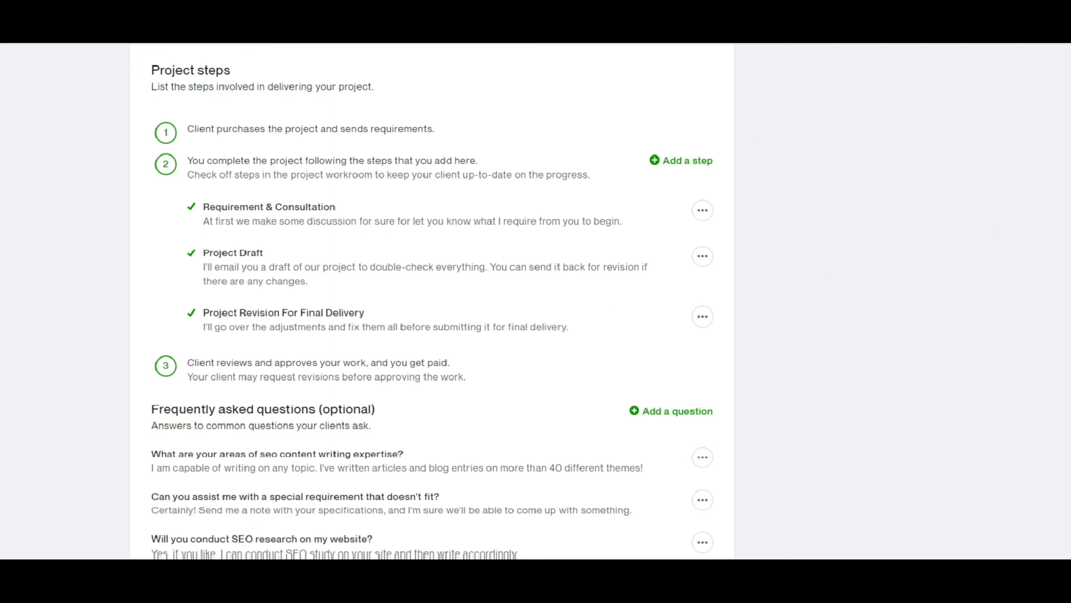
# Step: Look over the project steps and the full list of frequently asked questions with their answers
pyautogui.scroll(-1, 781, 267)
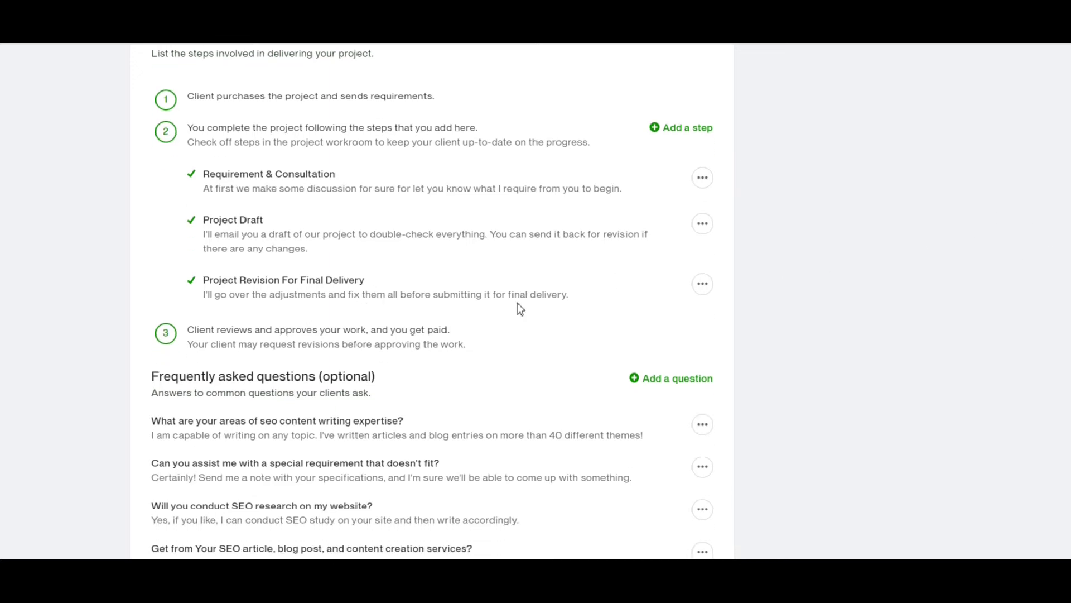
pyautogui.scroll(5, 432, 302)
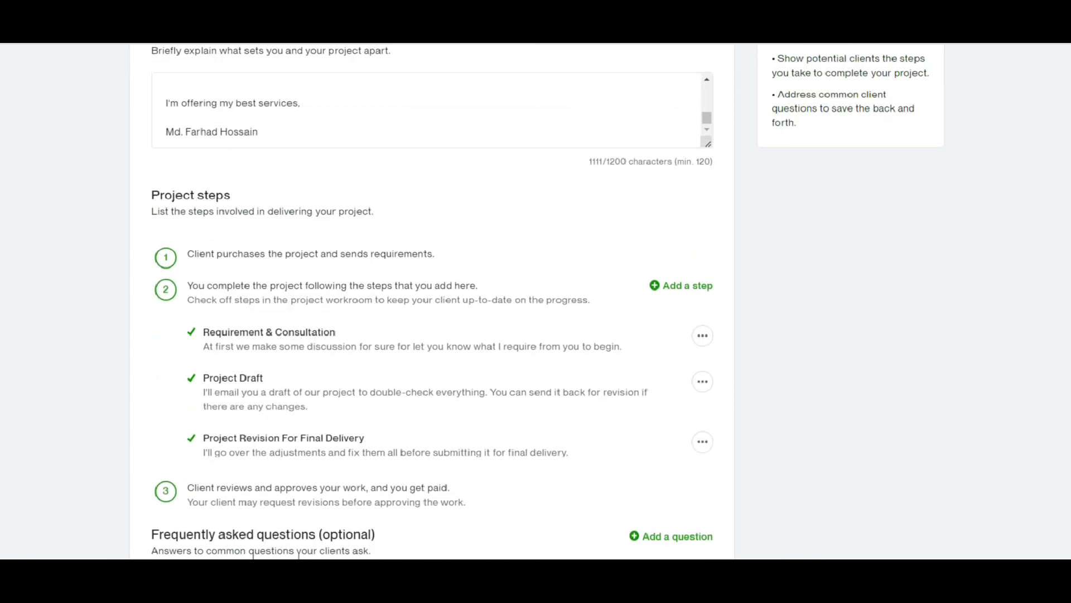
pyautogui.scroll(-10, 432, 301)
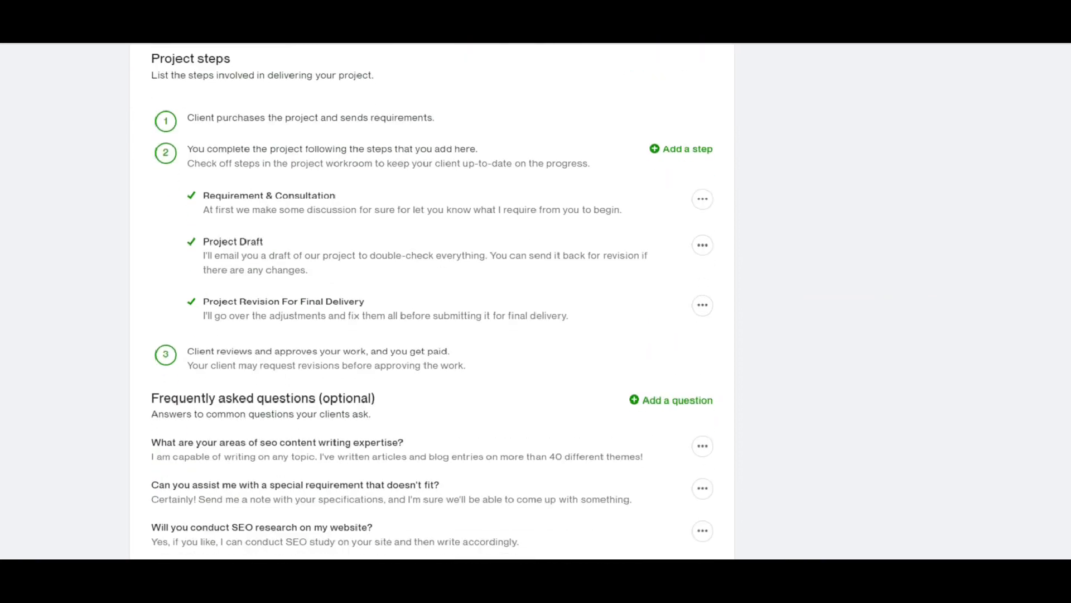
pyautogui.scroll(-6, 432, 301)
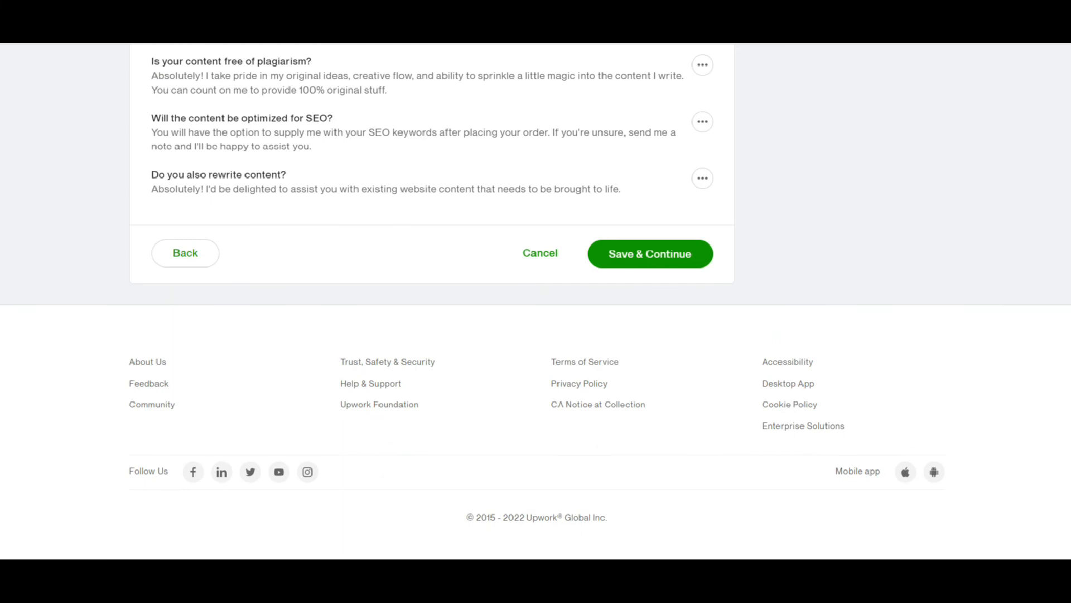
pyautogui.scroll(8, 432, 302)
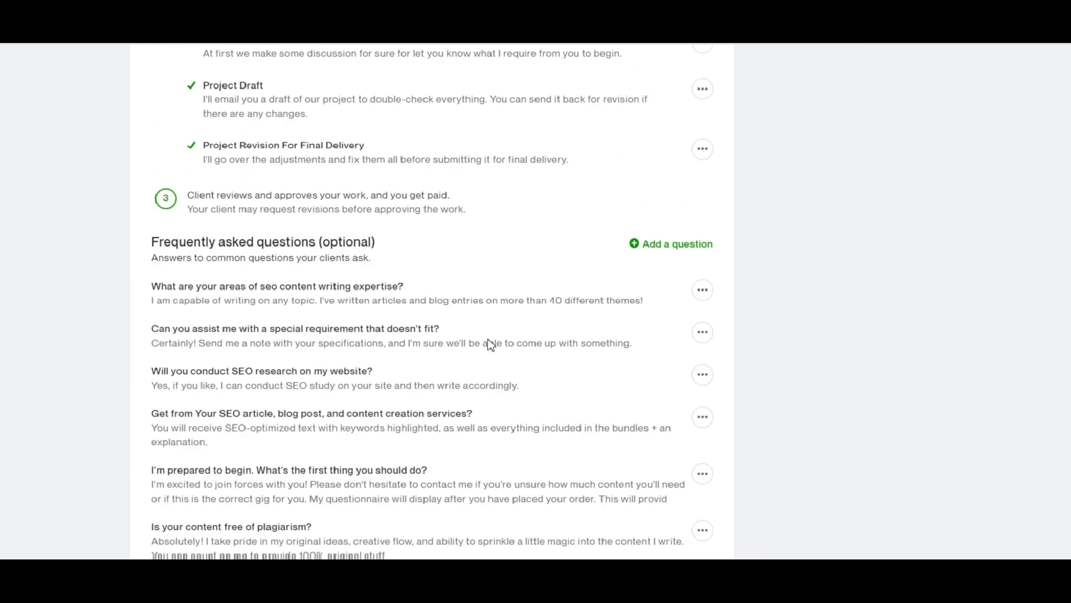
pyautogui.moveTo(150, 238); pyautogui.dragTo(649, 421)
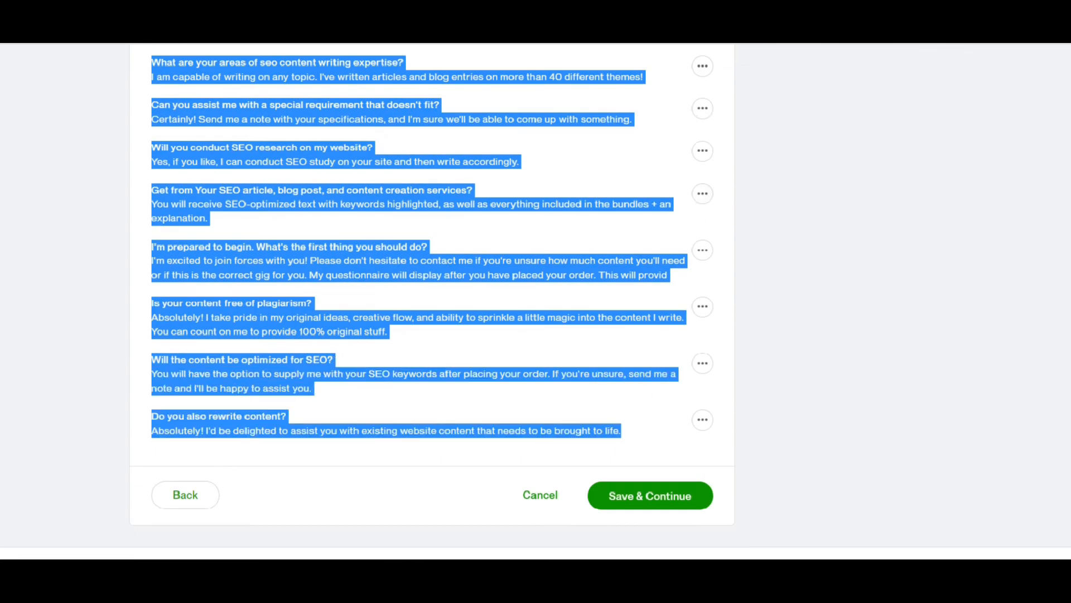
pyautogui.scroll(6, 642, 330)
pyautogui.click(638, 334)
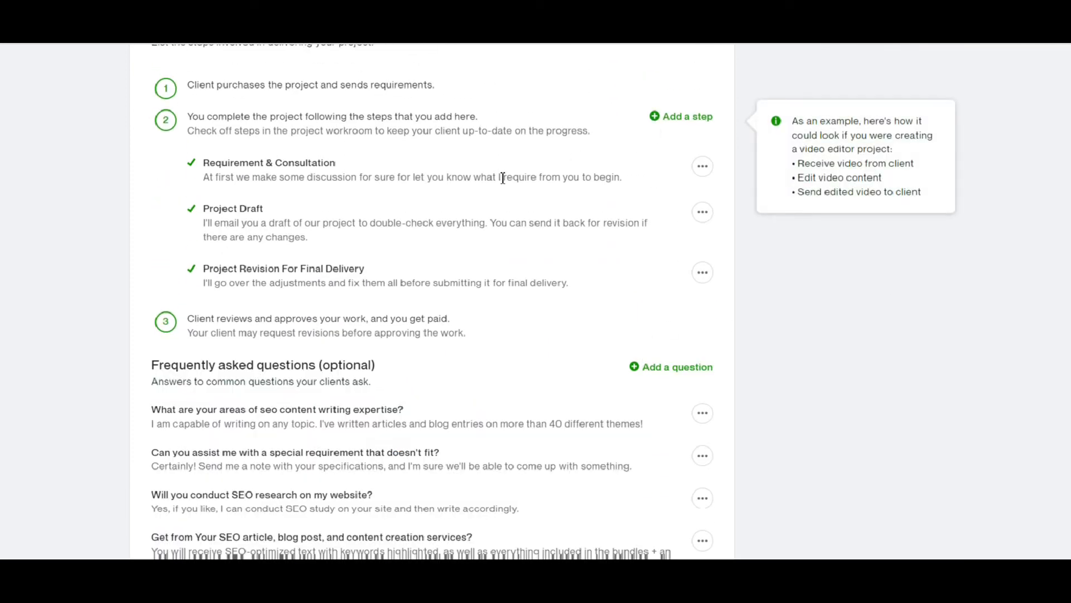
# Step: View the empty forms for adding a project step and a frequently asked question, cancelling each without adding anything
pyautogui.click(685, 117)
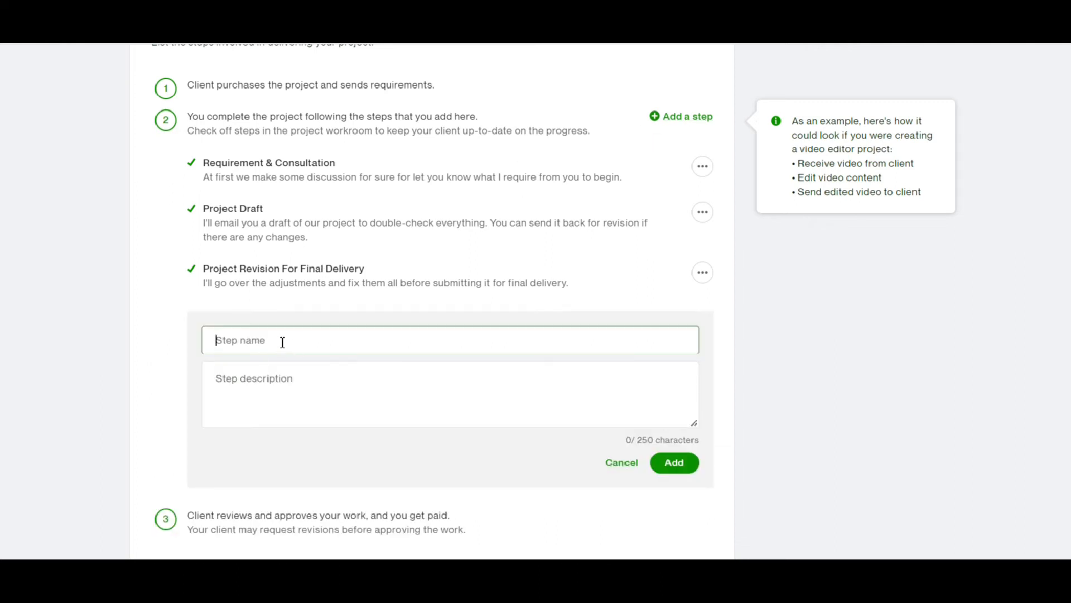
pyautogui.press('Tab')
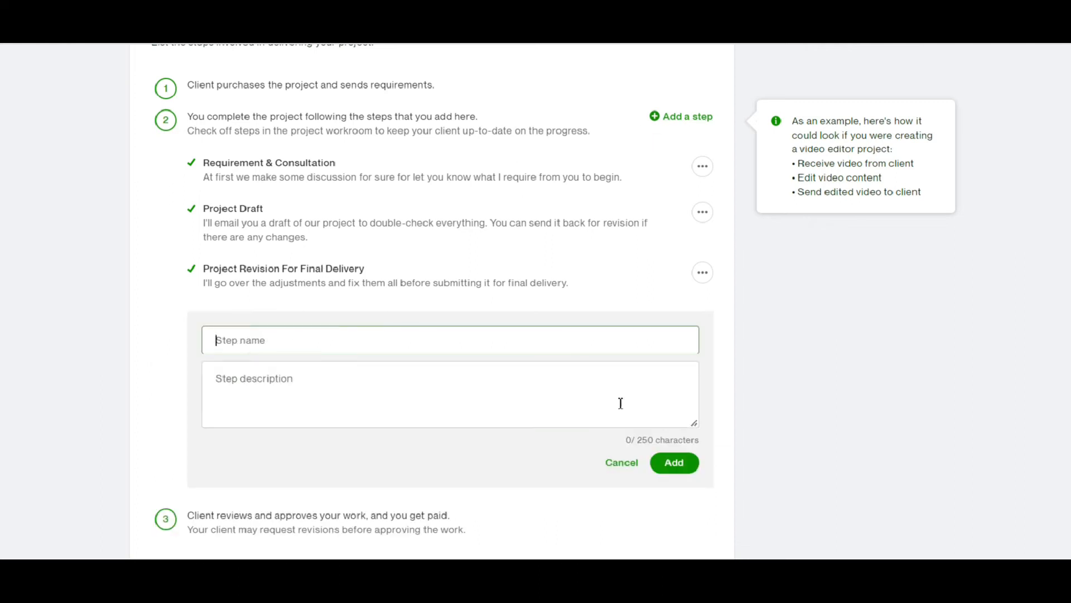
pyautogui.click(620, 464)
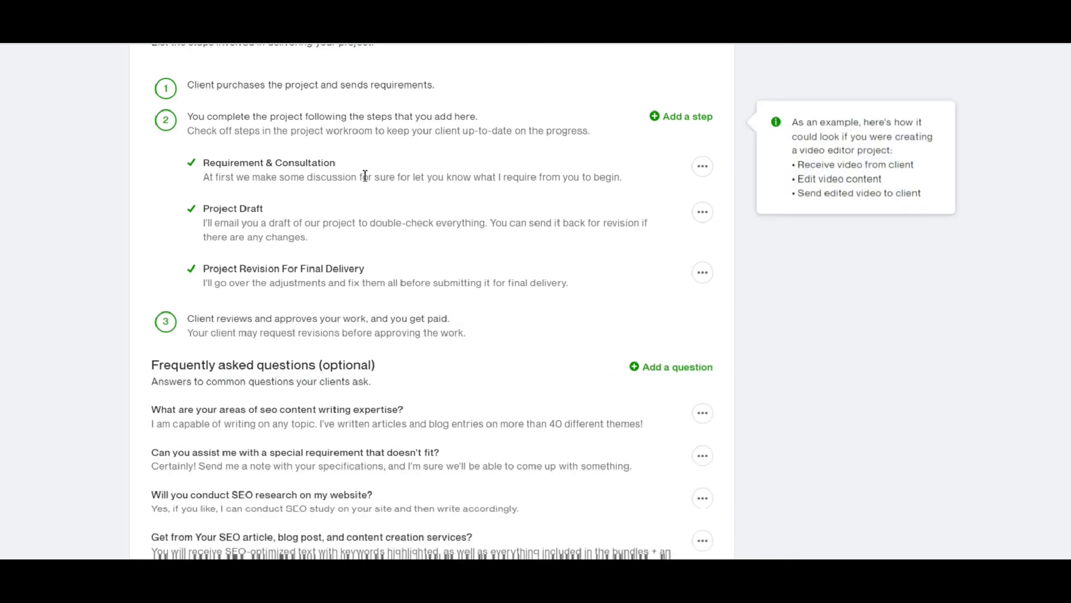
pyautogui.scroll(-2, 777, 323)
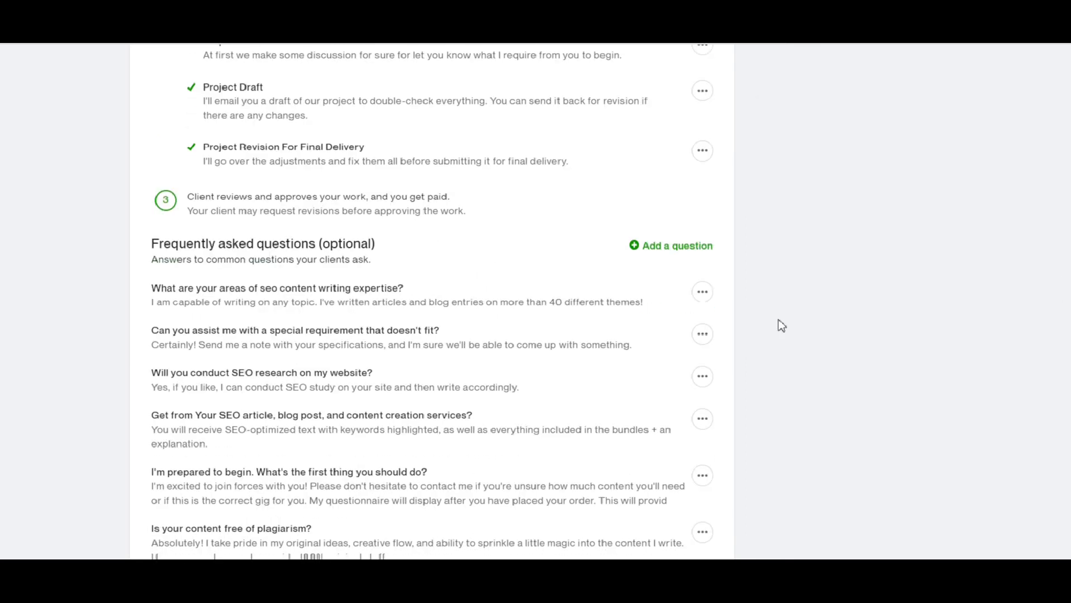
pyautogui.click(668, 248)
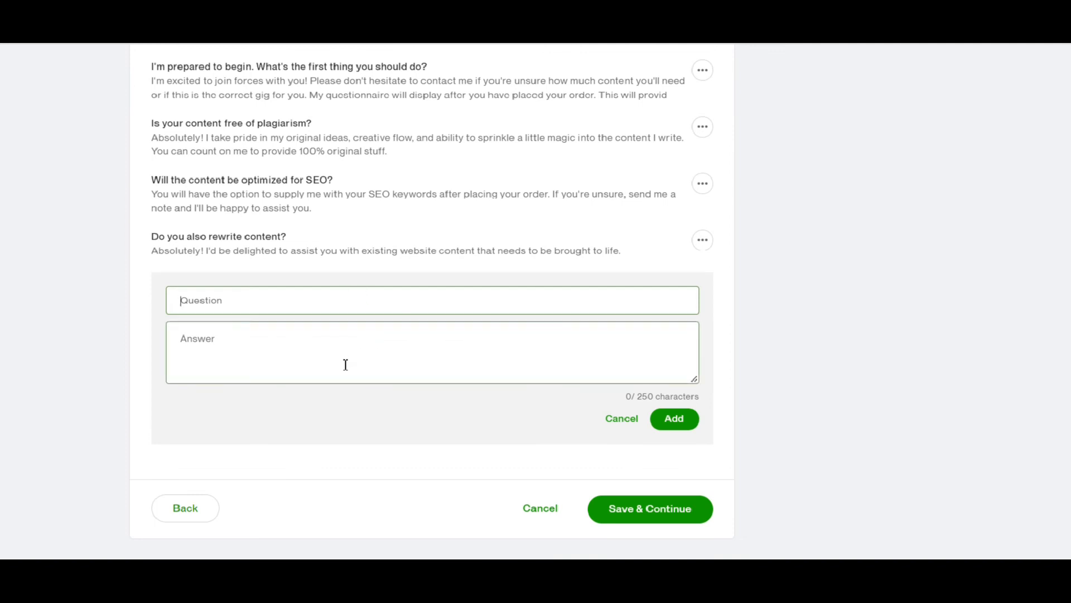
pyautogui.click(621, 419)
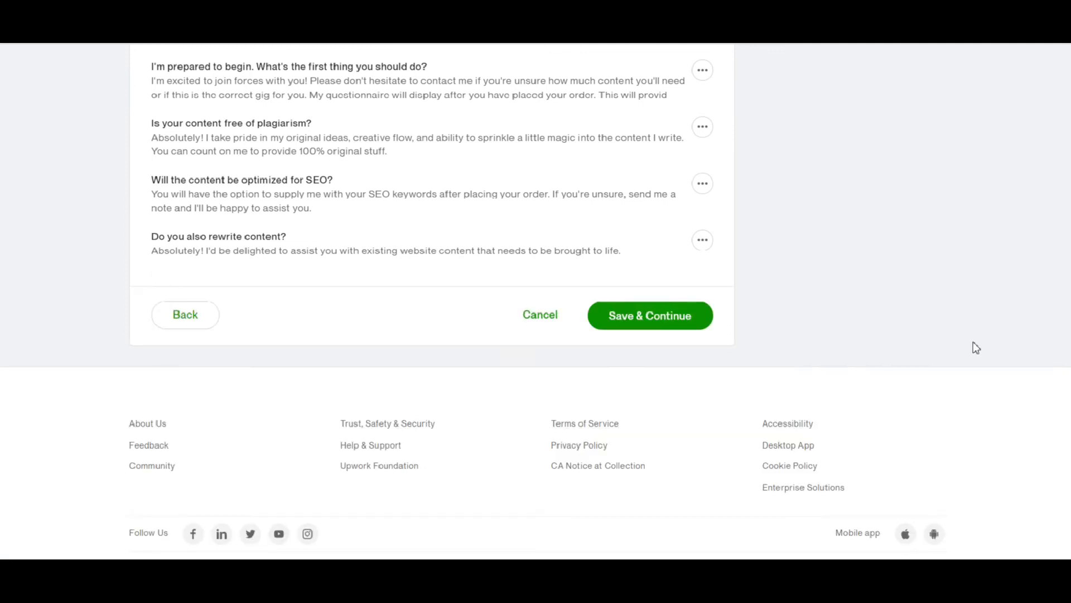
# Step: Look over the frequently asked questions and their answers again, together with the project steps above them
pyautogui.scroll(5, 432, 301)
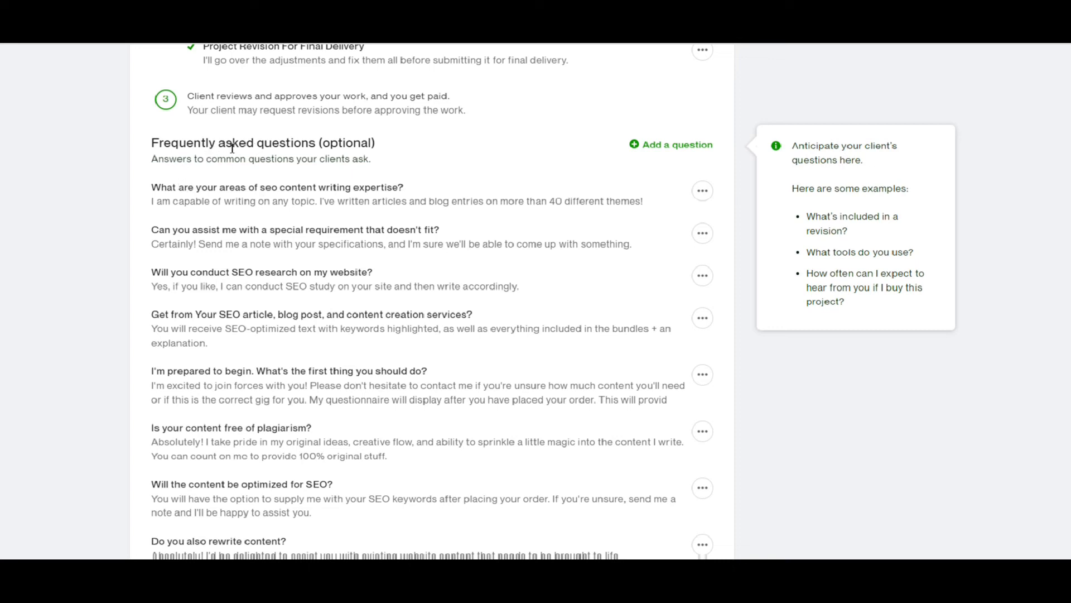
pyautogui.moveTo(155, 144); pyautogui.dragTo(388, 147)
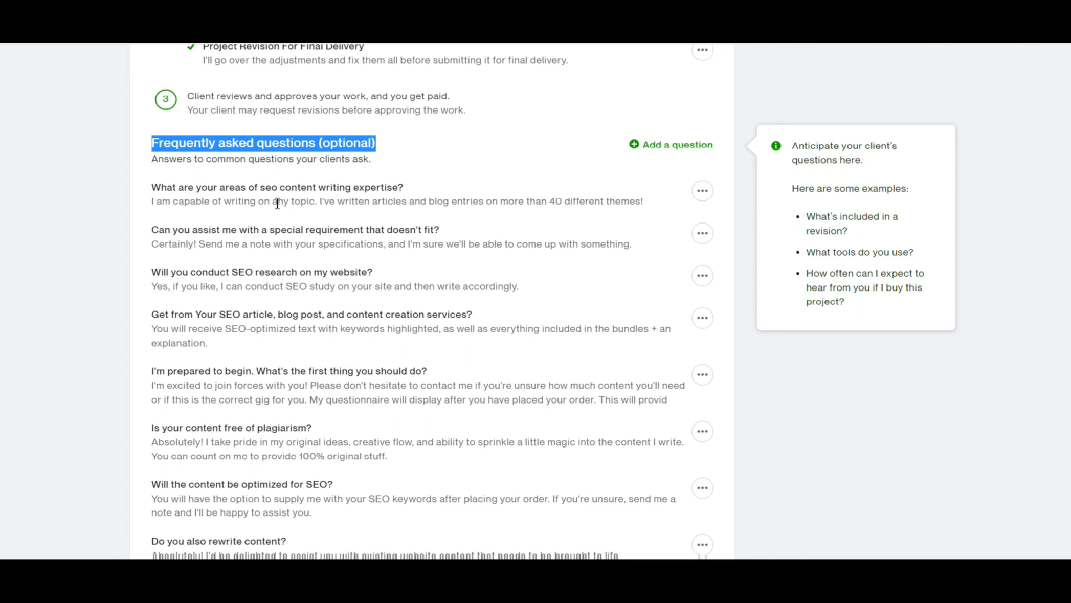
pyautogui.scroll(4, 402, 193)
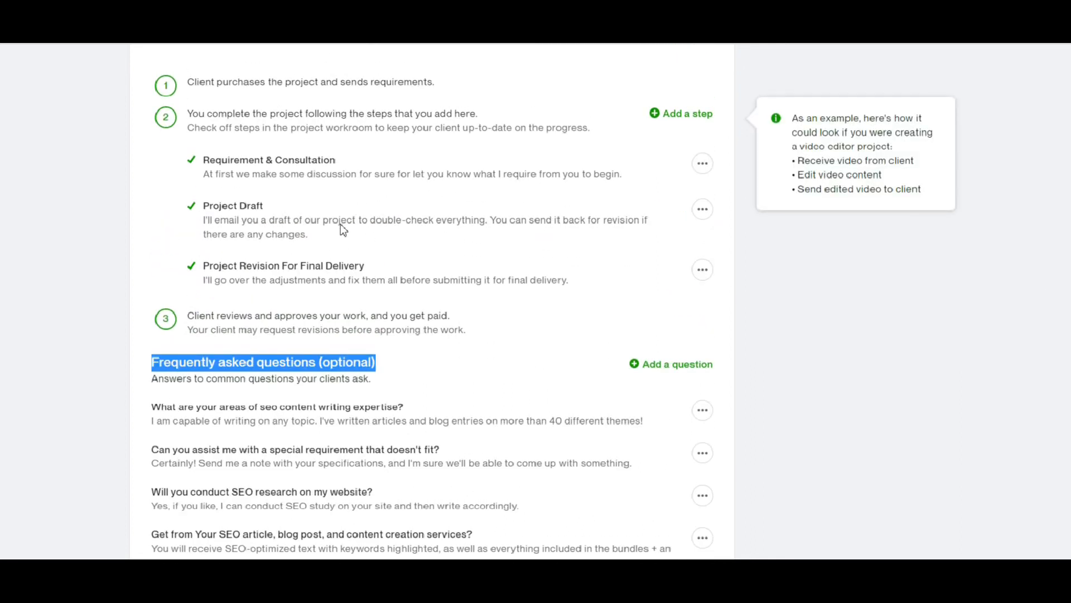
pyautogui.scroll(-5, 367, 237)
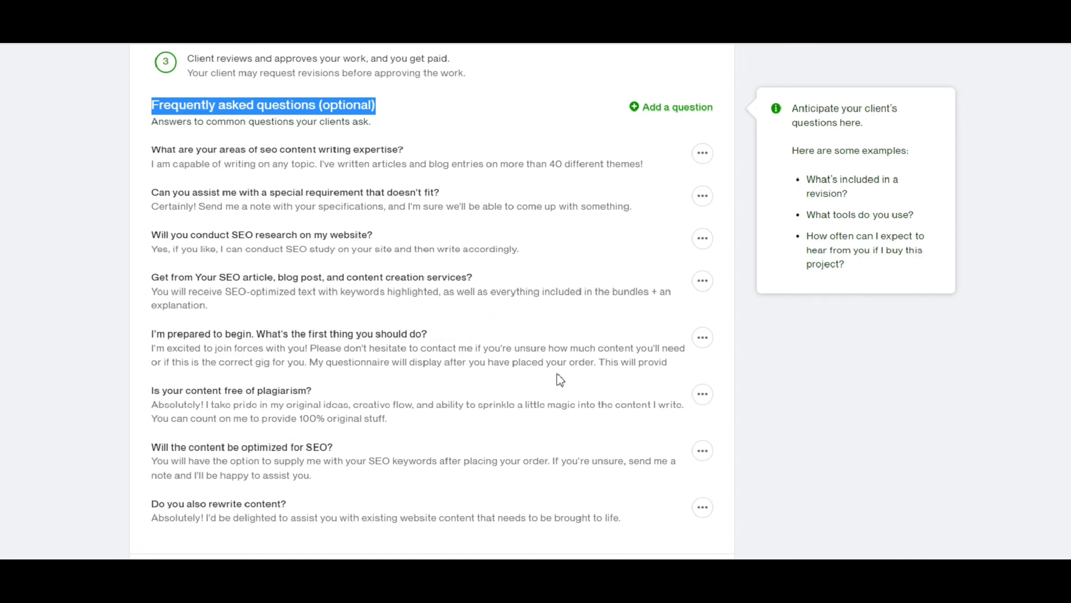
pyautogui.scroll(-3, 340, 339)
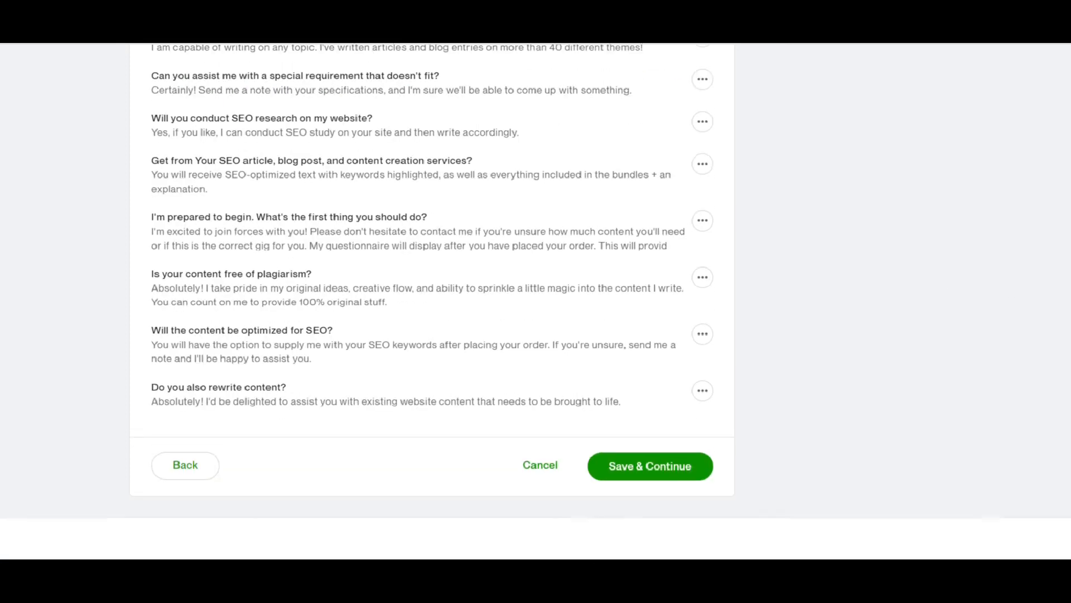
pyautogui.scroll(4, 341, 339)
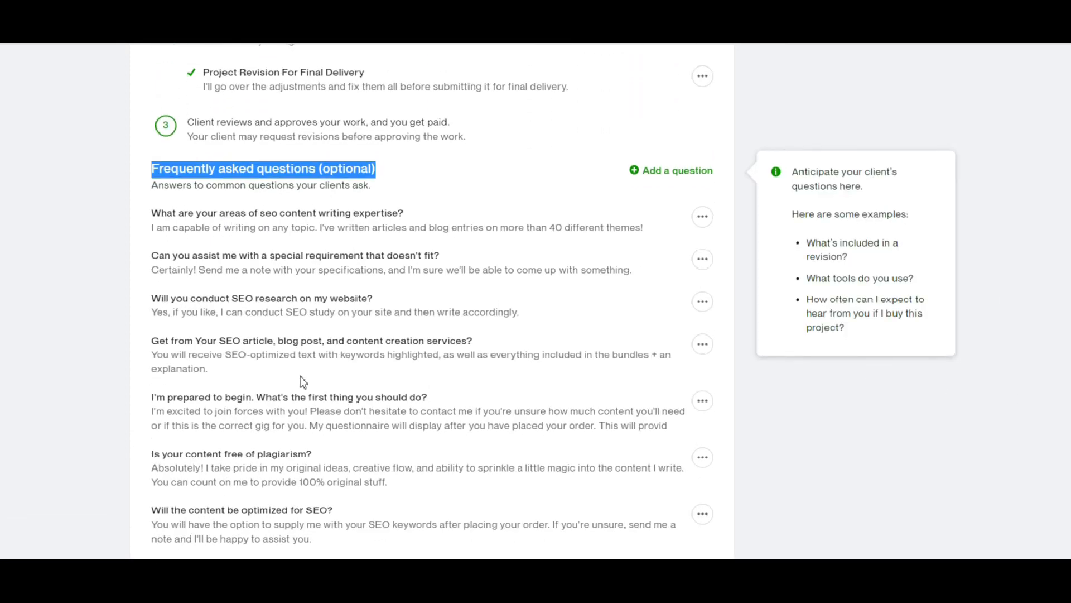
pyautogui.scroll(-4, 679, 335)
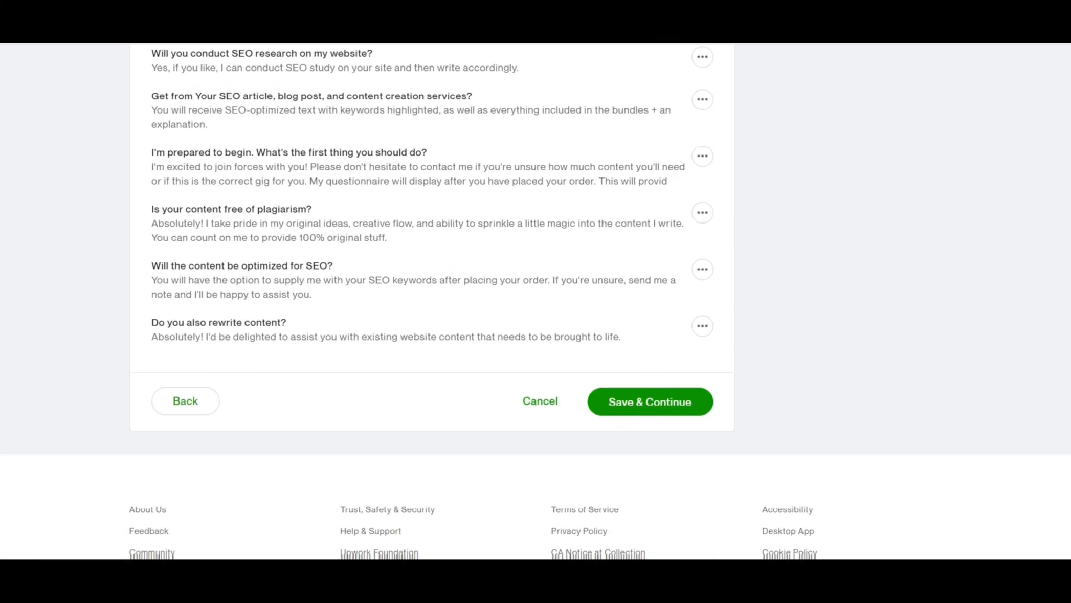
pyautogui.scroll(3, 609, 440)
pyautogui.scroll(-2, 609, 441)
# Step: Proceed from the description to the review stage and accept both the Terms of Service and the Privacy Notice
pyautogui.click(610, 441)
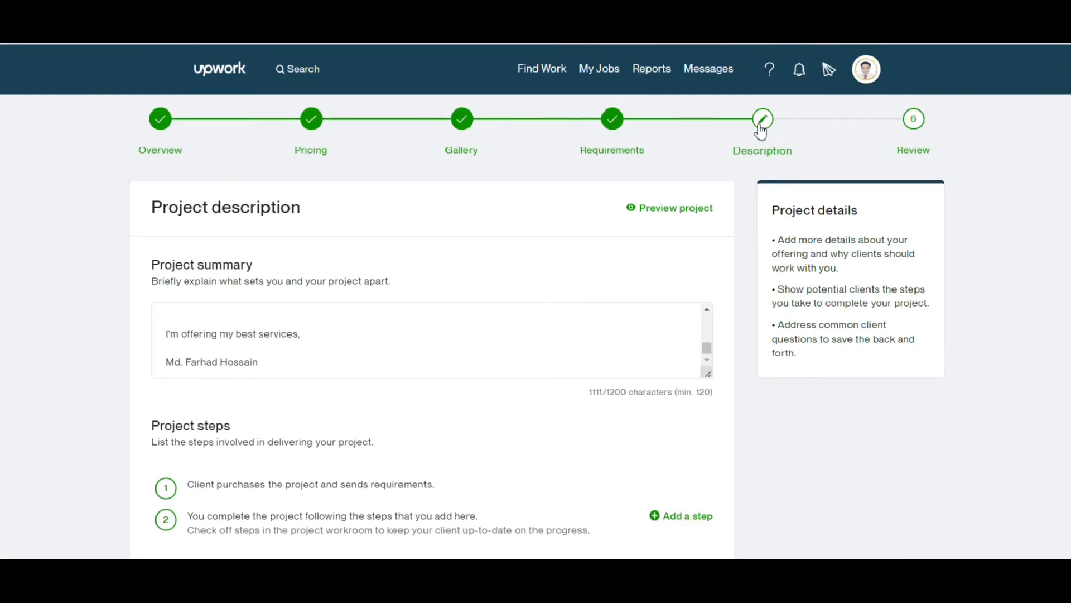
pyautogui.click(913, 121)
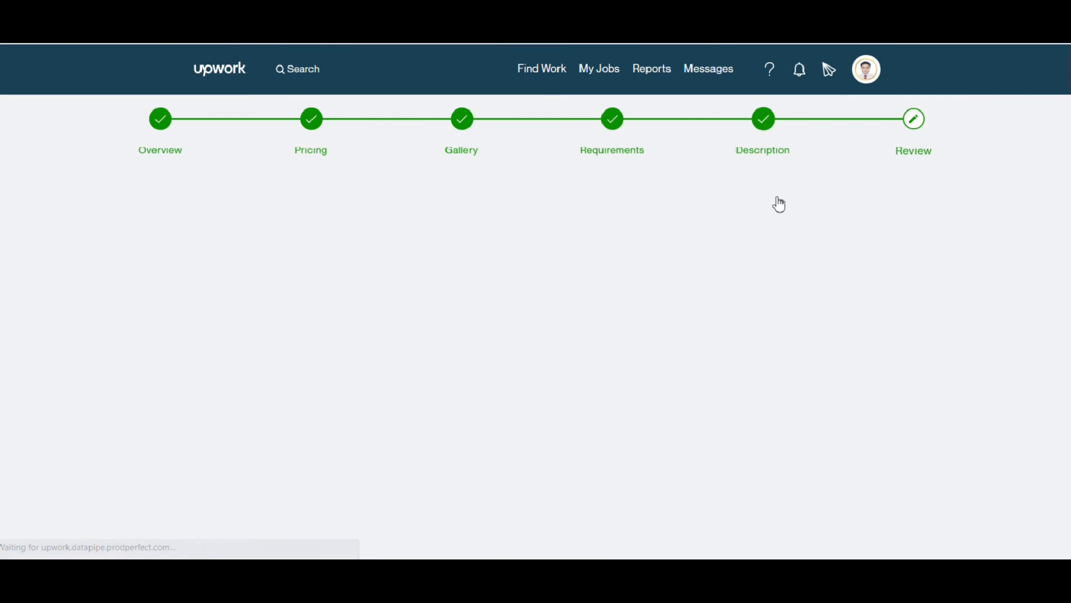
pyautogui.scroll(-3, 142, 206)
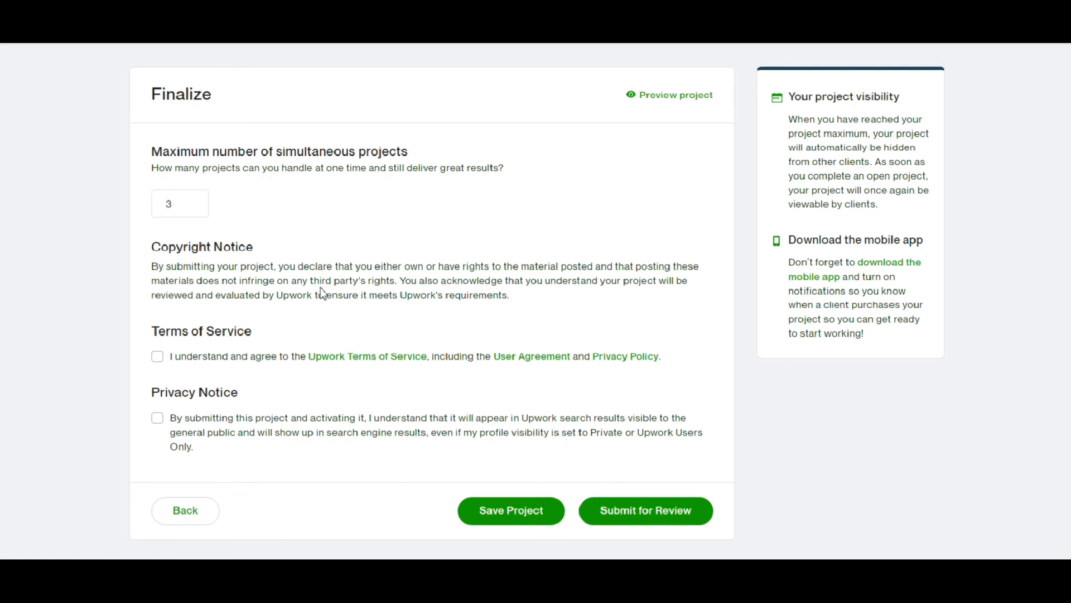
pyautogui.click(158, 356)
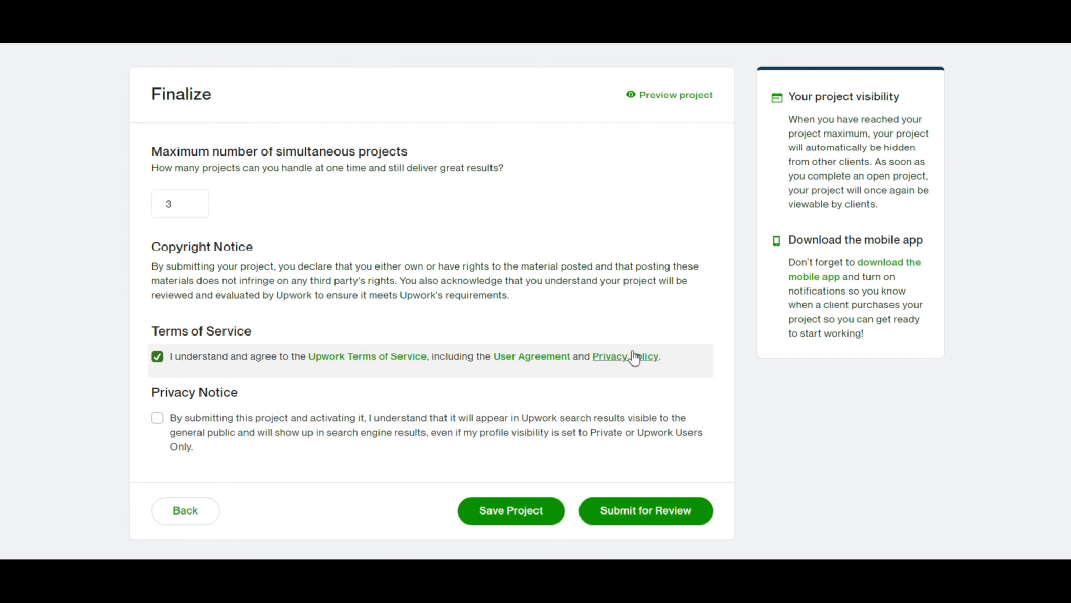
pyautogui.click(159, 420)
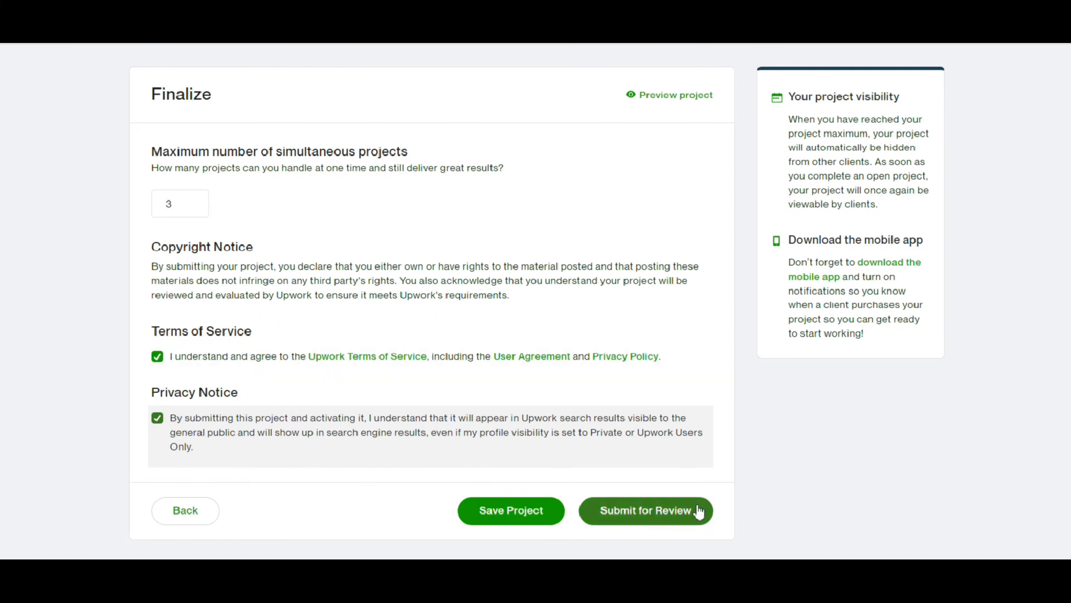
# Step: Submit the project for review and read the list of content that it must not contain
pyautogui.scroll(-3, 697, 508)
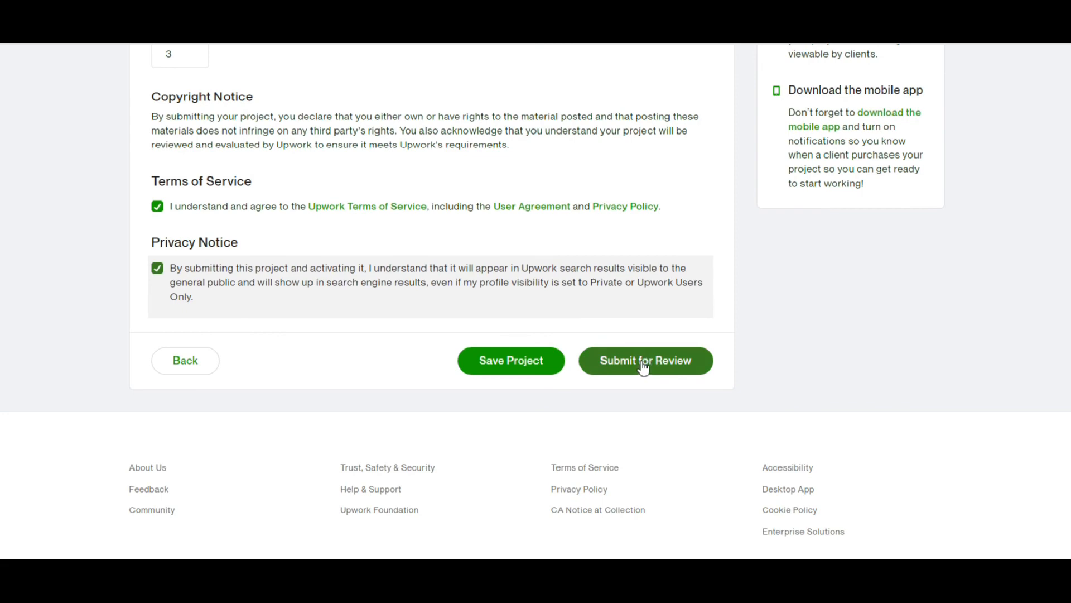
pyautogui.click(643, 363)
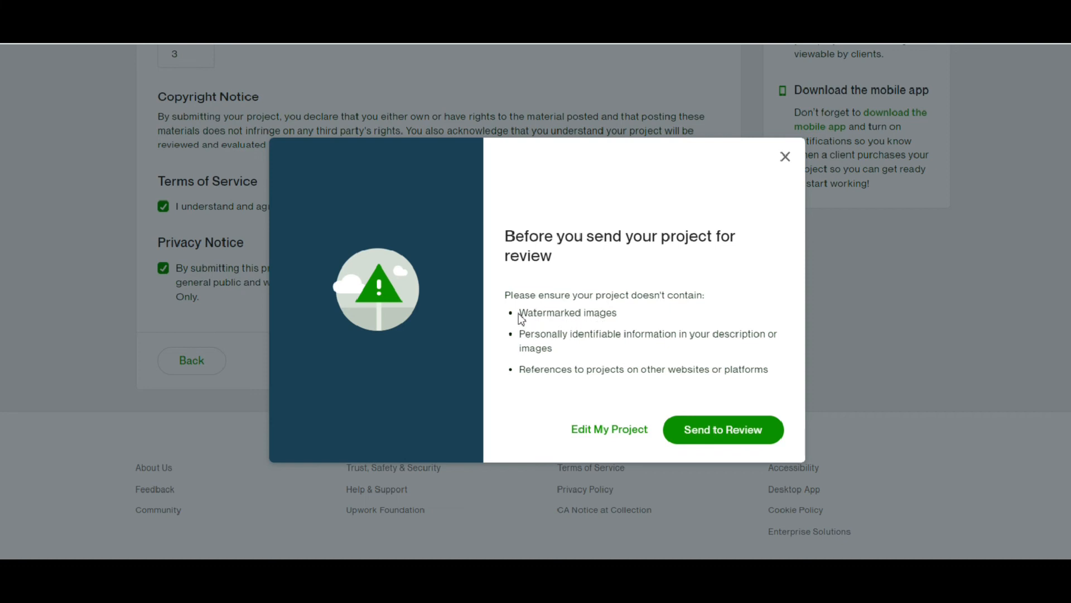
pyautogui.moveTo(521, 313); pyautogui.dragTo(718, 362)
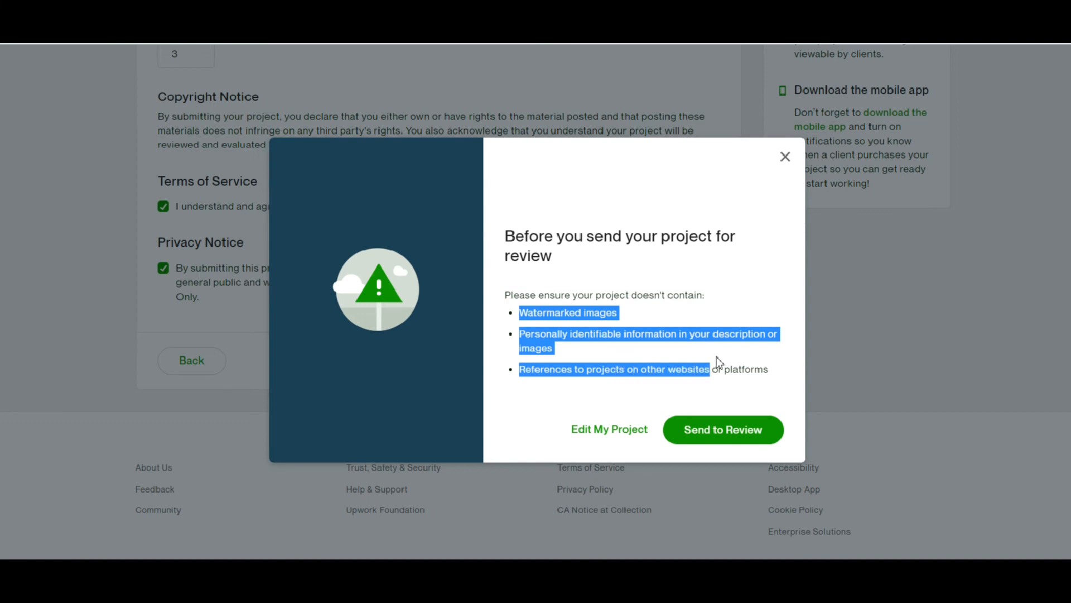
pyautogui.click(594, 352)
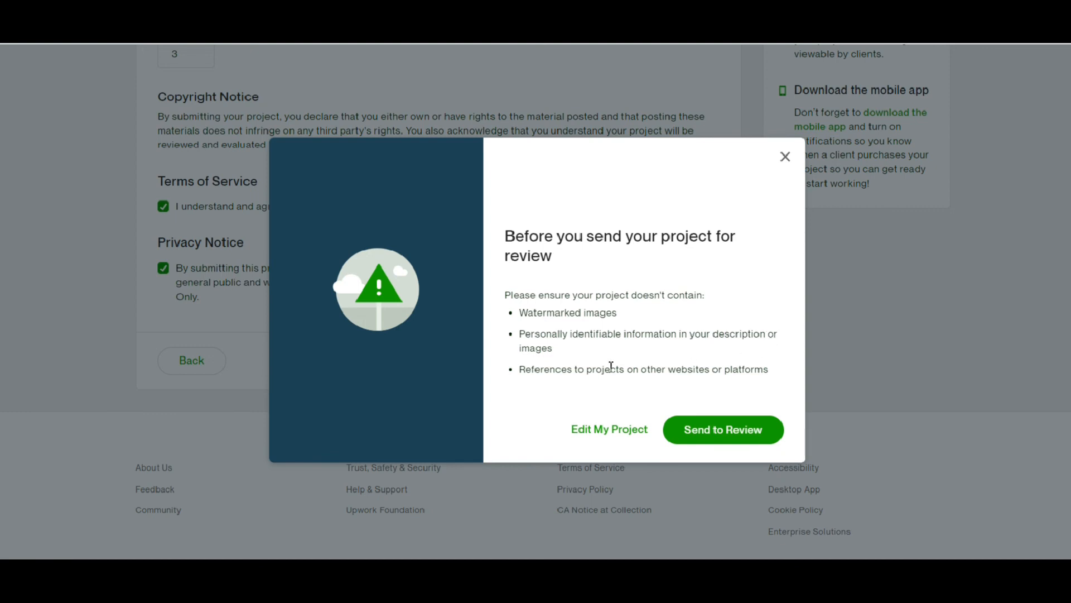
pyautogui.moveTo(611, 367); pyautogui.dragTo(528, 330)
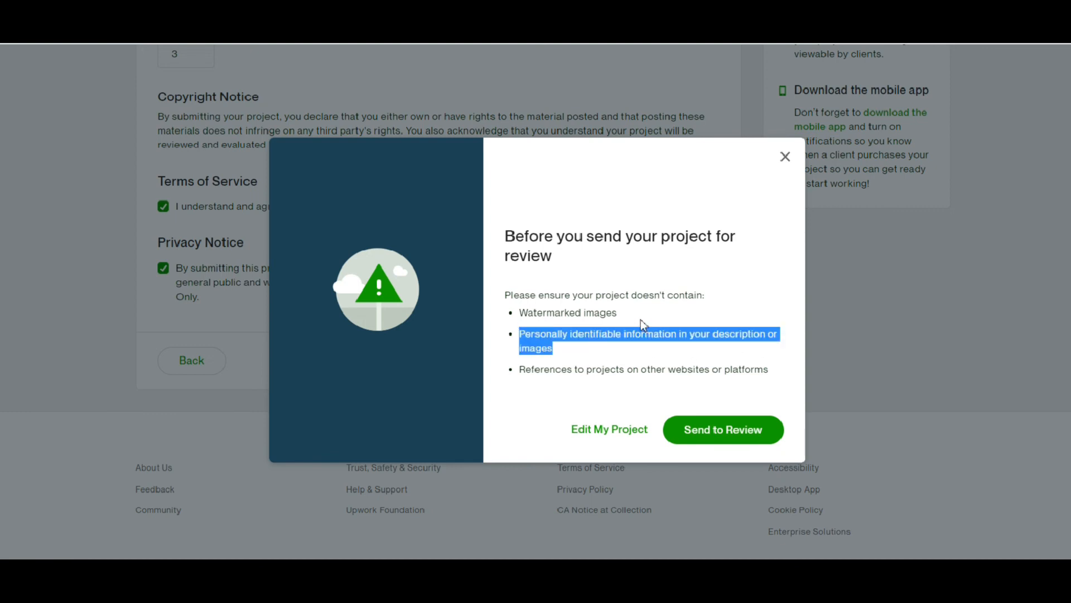
pyautogui.click(524, 337)
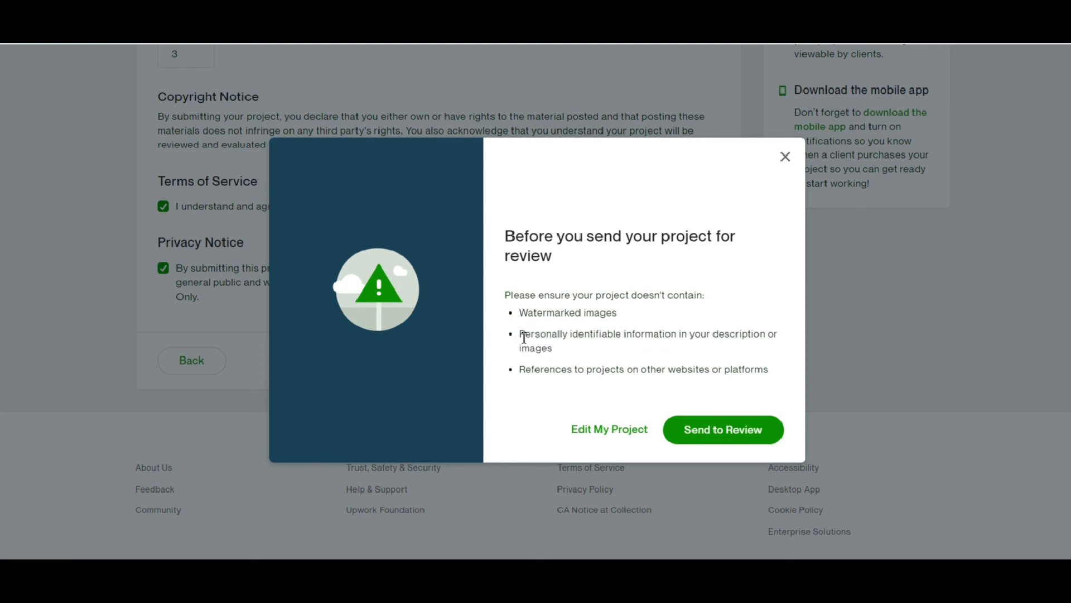
pyautogui.moveTo(524, 338); pyautogui.dragTo(581, 351)
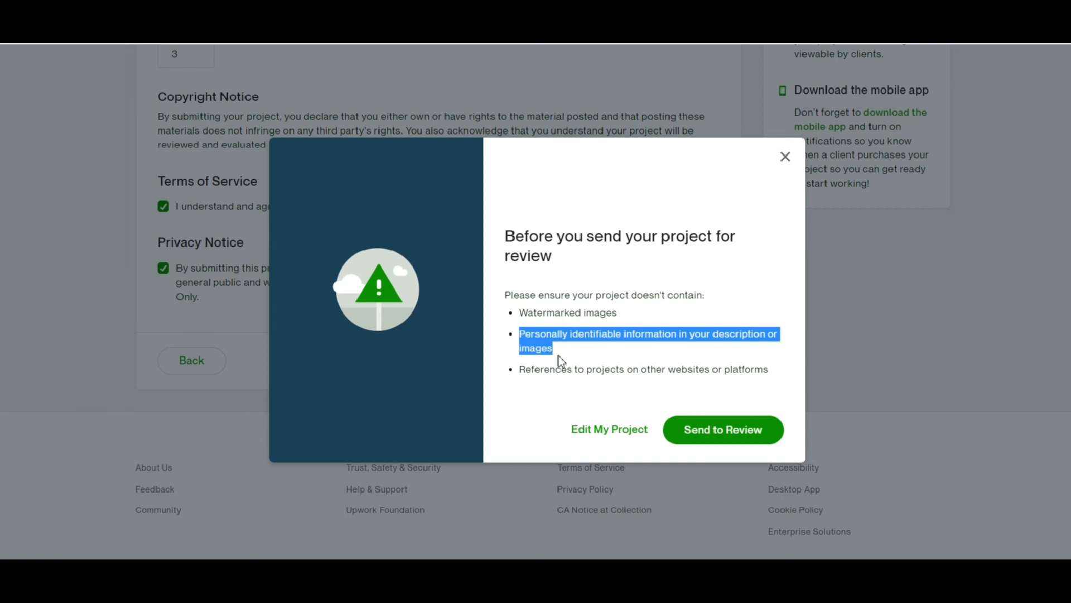
pyautogui.moveTo(527, 349); pyautogui.dragTo(585, 353)
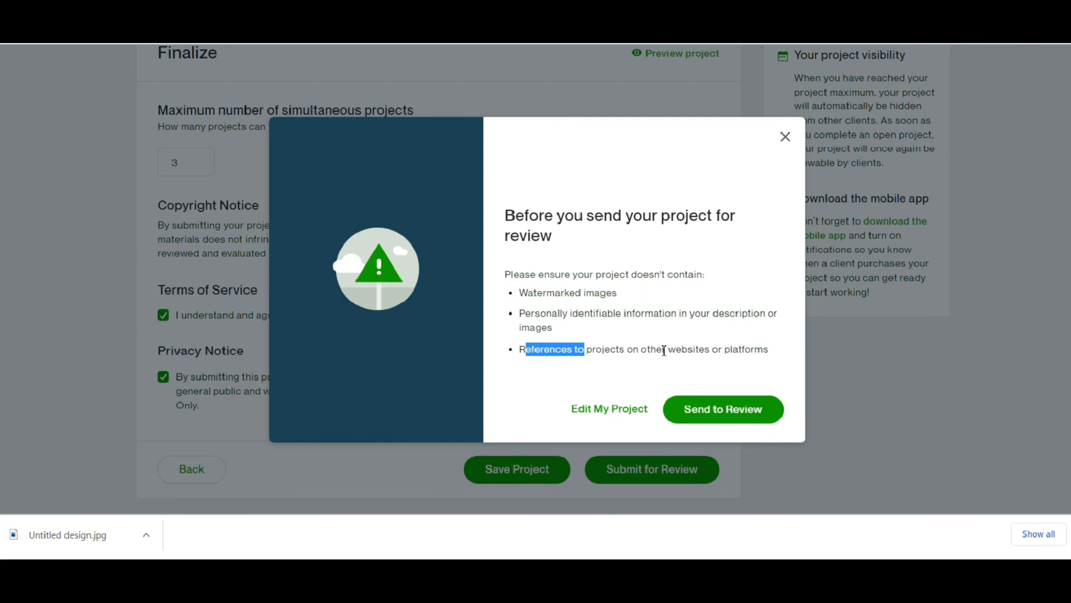
# Step: Send the project to review and check its status in the list of projects under review
pyautogui.click(725, 413)
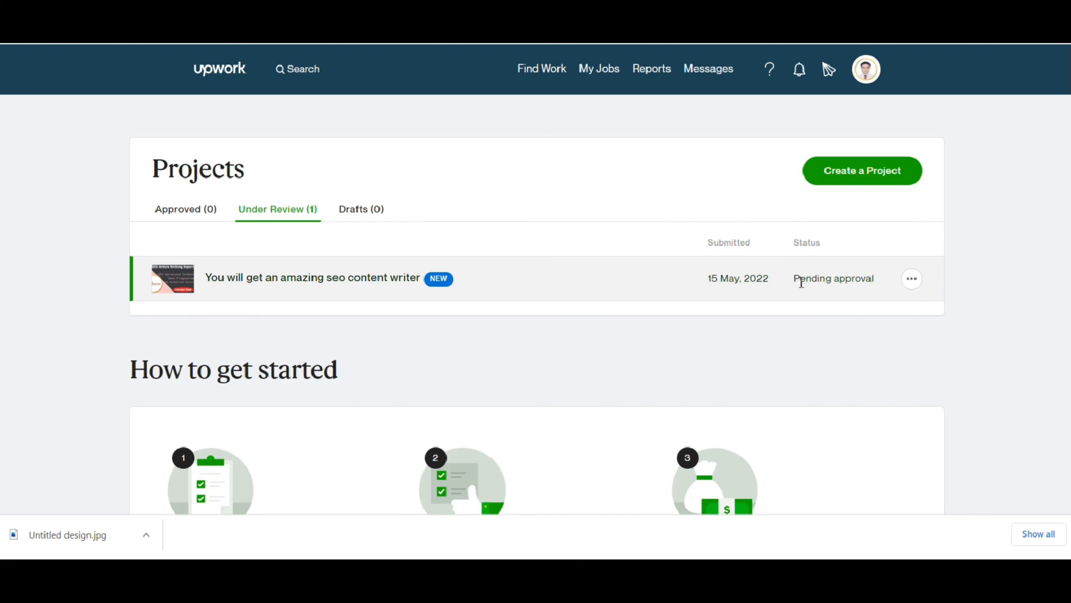
pyautogui.moveTo(795, 278); pyautogui.dragTo(876, 279)
pyautogui.click(853, 276)
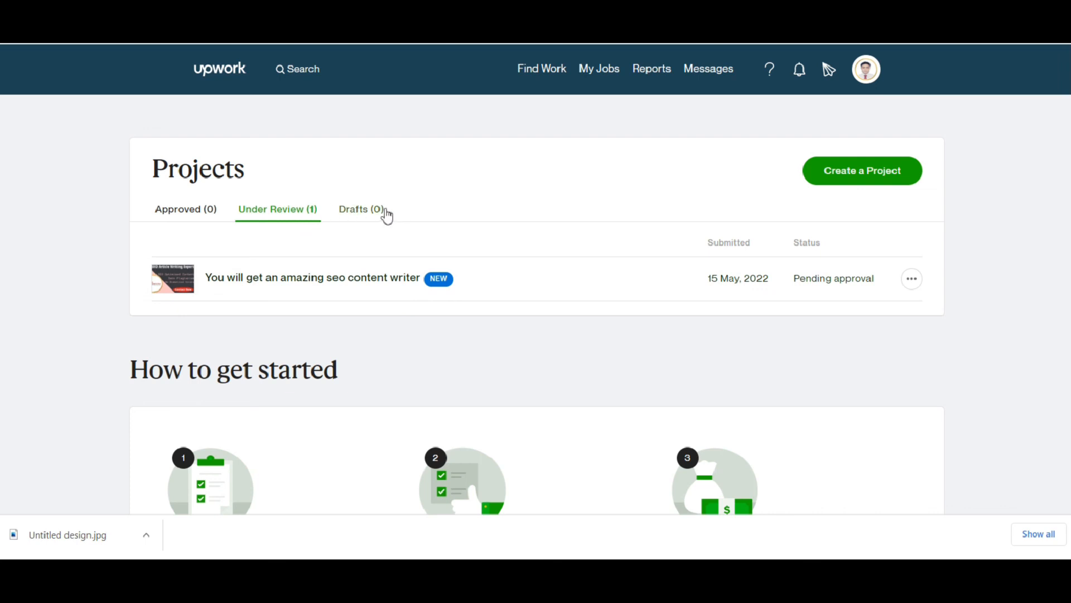
# Step: Go to the Find Work page and look over the getting-started tips, best-matching jobs and profile details
pyautogui.moveTo(531, 84)
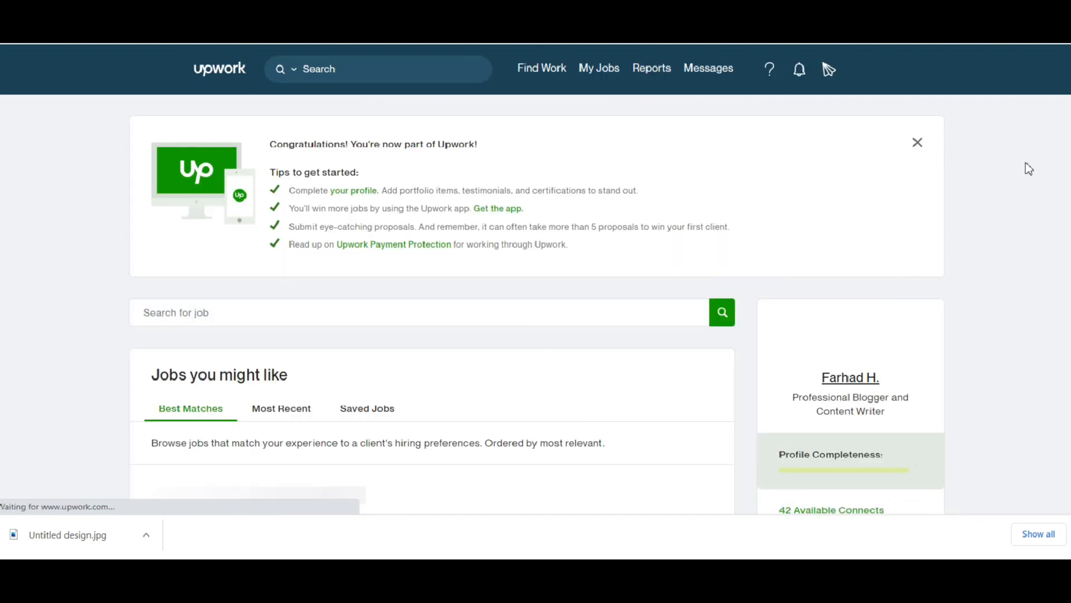
pyautogui.scroll(-4, 834, 304)
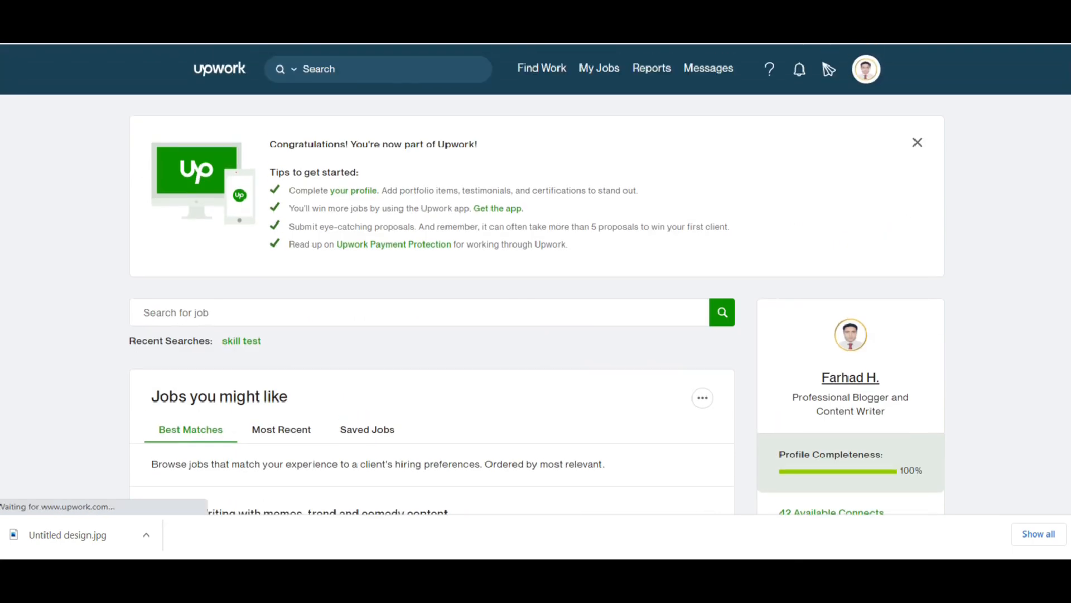
pyautogui.scroll(-3, 916, 258)
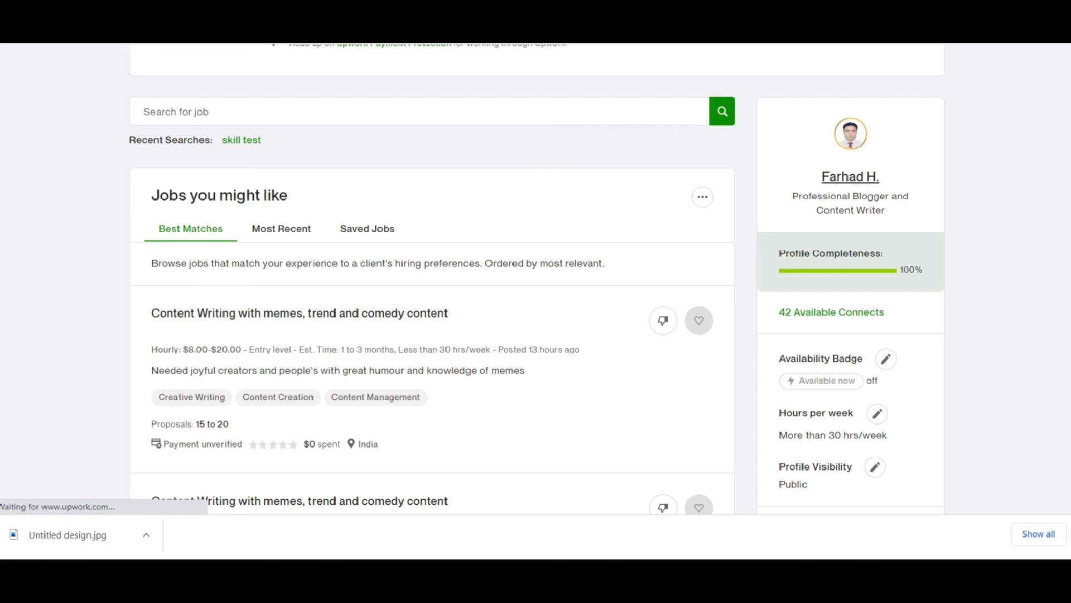
pyautogui.scroll(3, 754, 217)
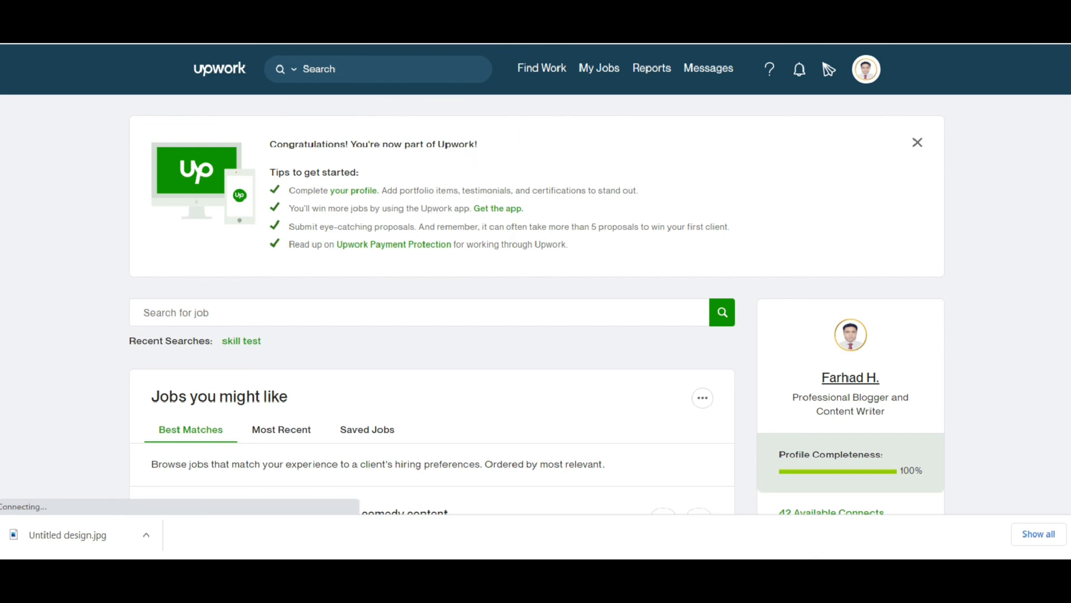
pyautogui.scroll(-3, 535, 279)
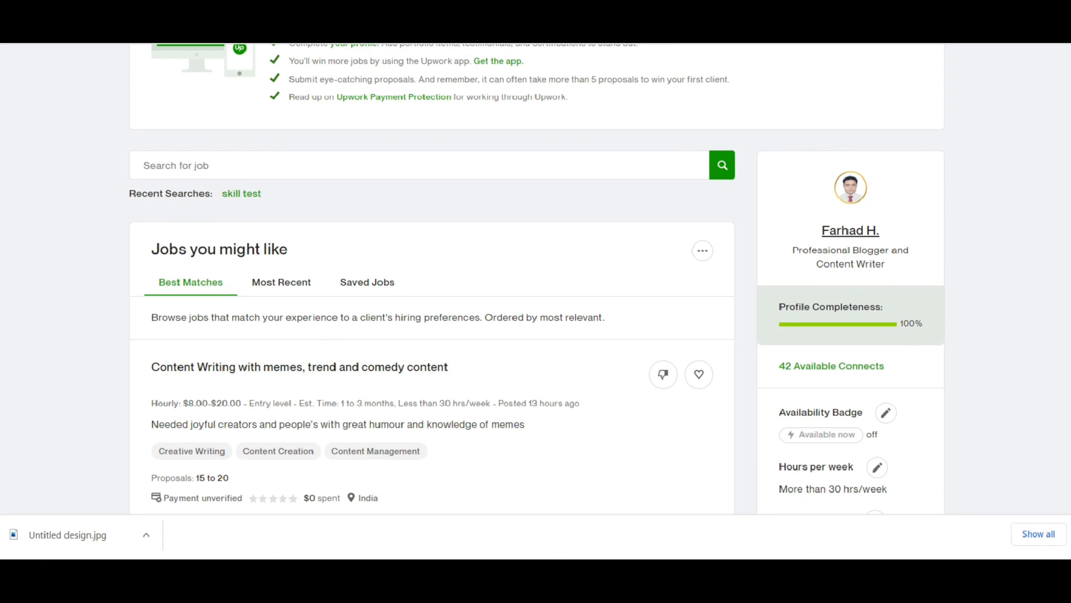
pyautogui.scroll(3, 1061, 107)
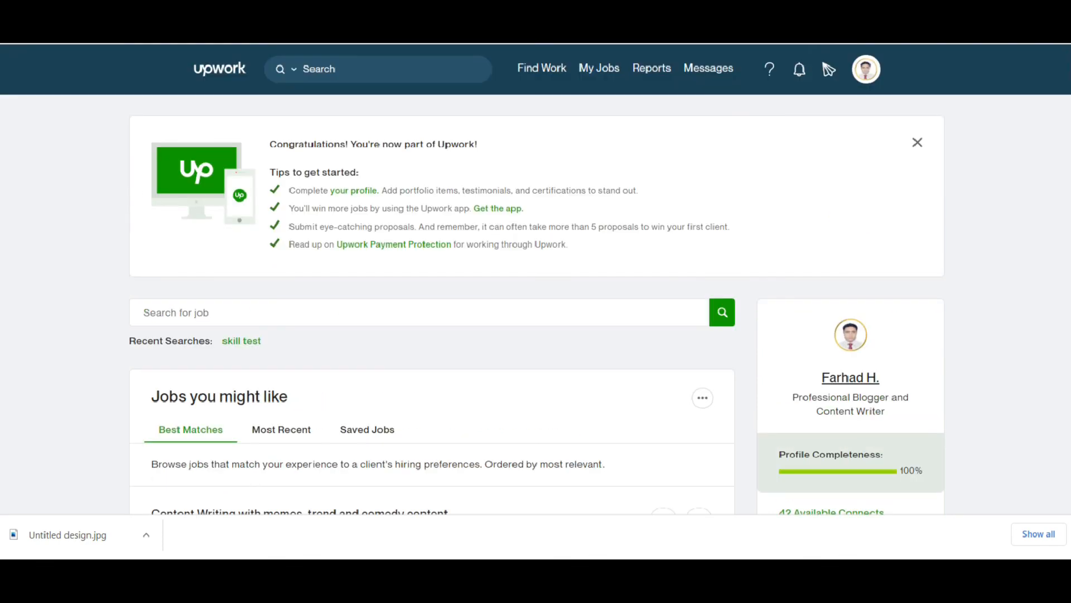